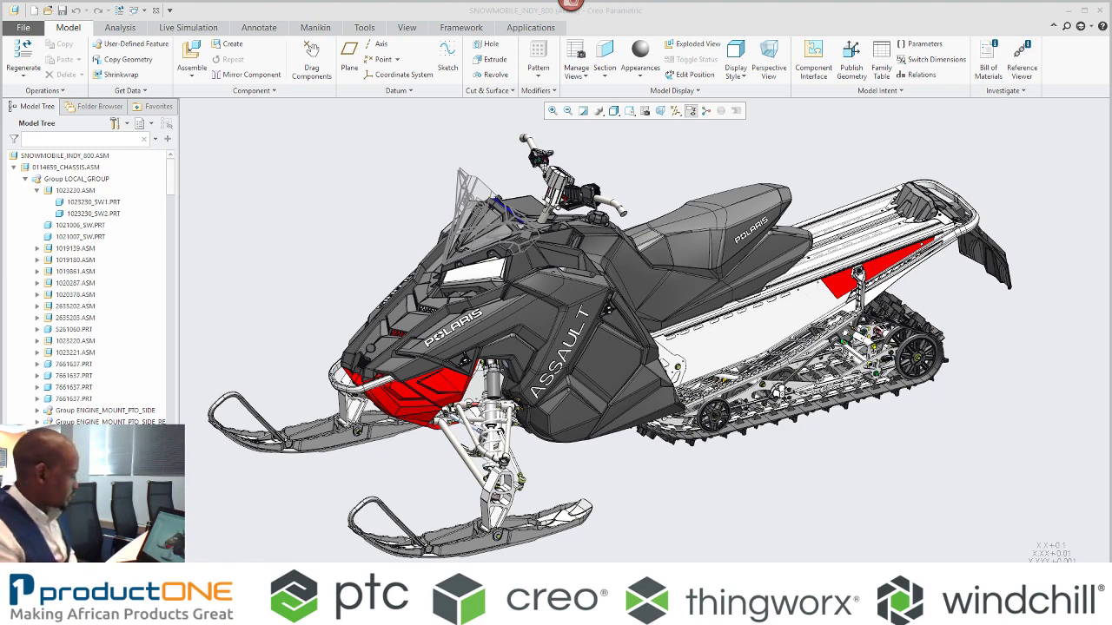
Switch to PowerPoint and show the slide about true simulation driven design
{"action": "key", "text": "alt+Tab"}
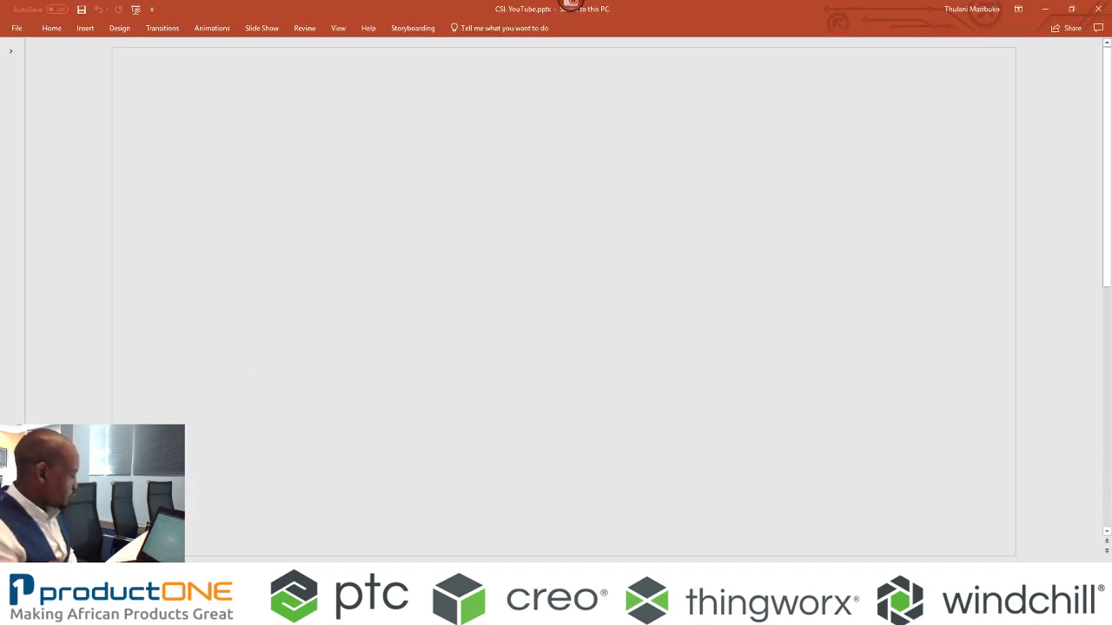
{"action": "key", "text": "alt+Tab"}
{"action": "key", "text": "alt+Tab"}
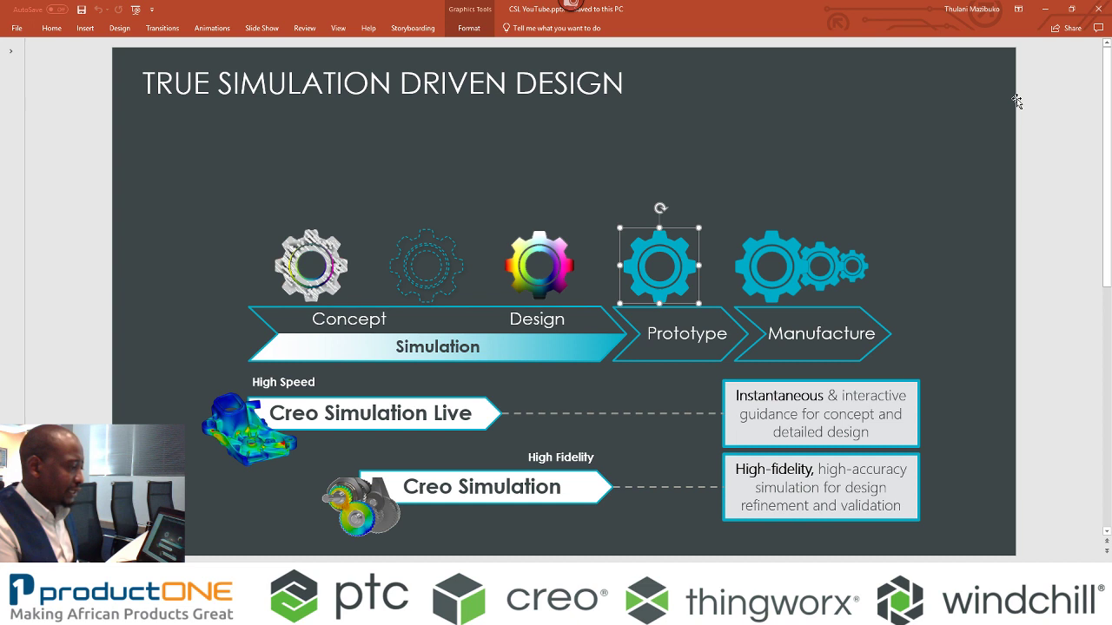
{"action": "left_click", "coordinate": [1087, 86]}
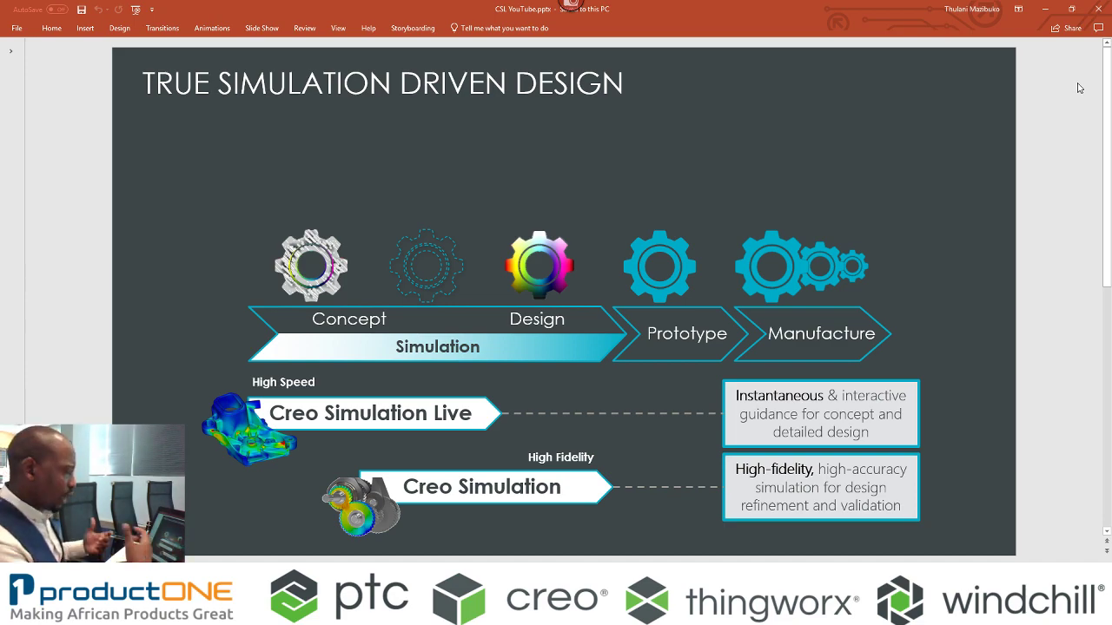
Return to the snowmobile assembly in Creo Parametric and view the chassis part 1023230_SW2 in its own window
{"action": "left_click", "coordinate": [1042, 13]}
{"action": "scroll", "coordinate": [513, 391], "scroll_direction": "down", "scroll_amount": 4}
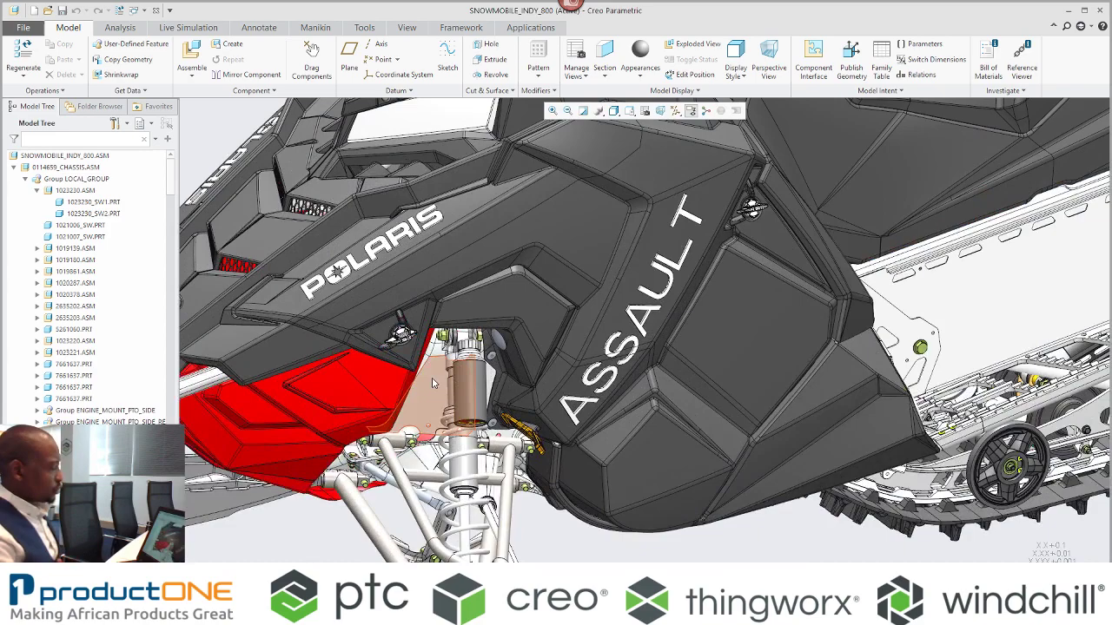
{"action": "left_click", "coordinate": [434, 369]}
{"action": "left_click", "coordinate": [452, 310]}
{"action": "middle_click_drag", "start_coordinate": [485, 364], "coordinate": [495, 366]}
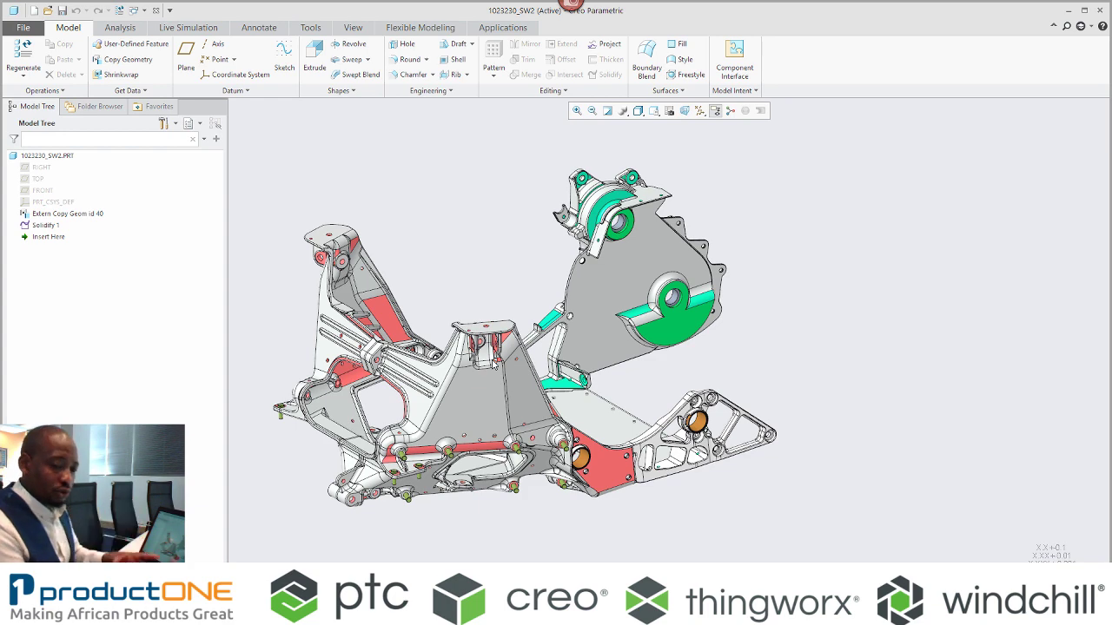
Switch to the 1023230_ASSY window and open its component 5138392.PRT in a separate window
{"action": "left_click", "coordinate": [382, 569]}
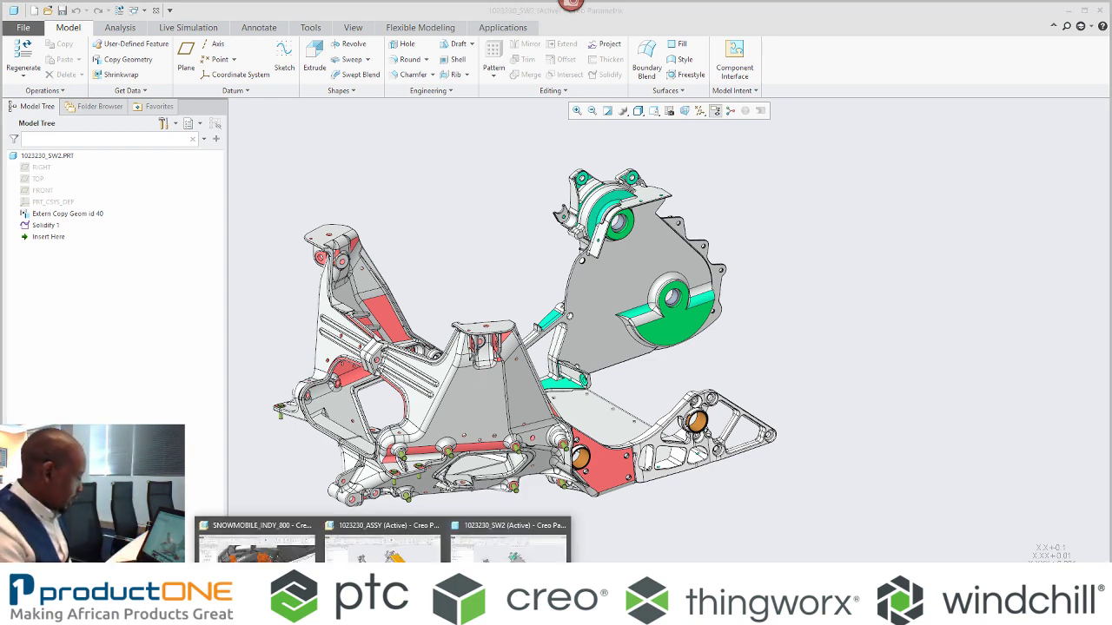
{"action": "left_click", "coordinate": [382, 543]}
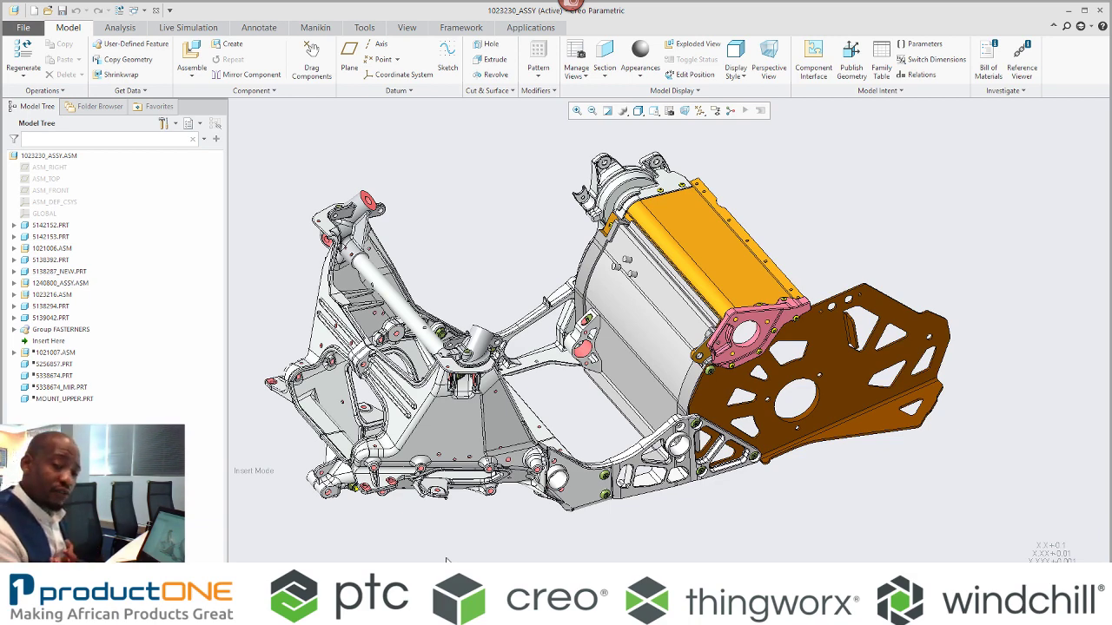
{"action": "left_click", "coordinate": [615, 202]}
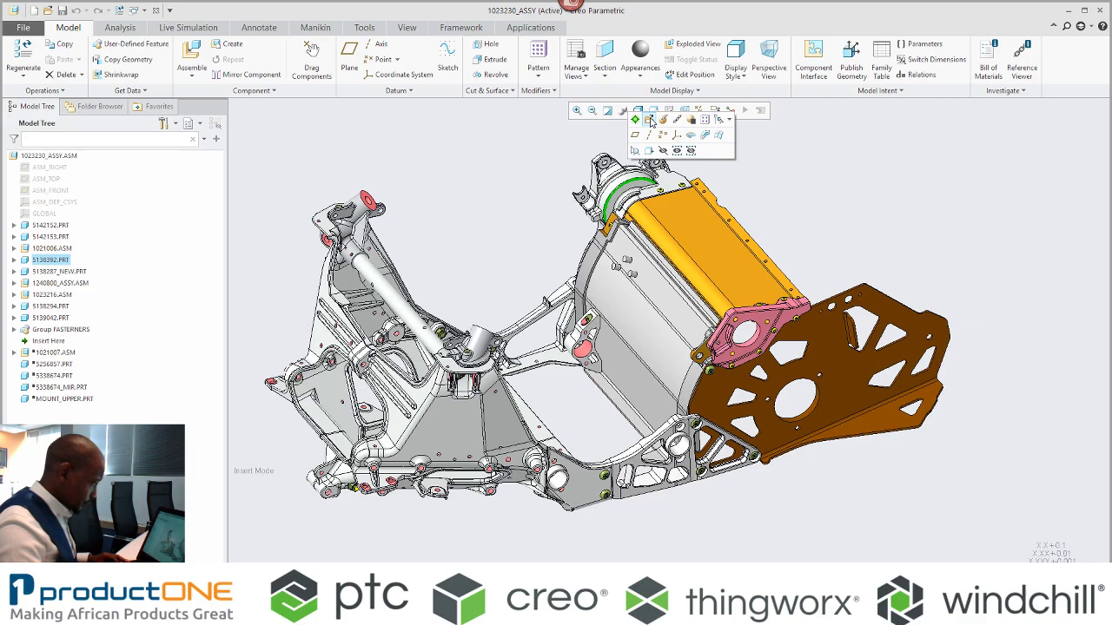
{"action": "left_click", "coordinate": [637, 179]}
{"action": "scroll", "coordinate": [619, 276], "scroll_direction": "up", "scroll_amount": 3}
{"action": "scroll", "coordinate": [615, 268], "scroll_direction": "down", "scroll_amount": 3}
{"action": "scroll", "coordinate": [613, 268], "scroll_direction": "up", "scroll_amount": 2}
{"action": "middle_click_drag", "start_coordinate": [606, 270], "coordinate": [565, 417]}
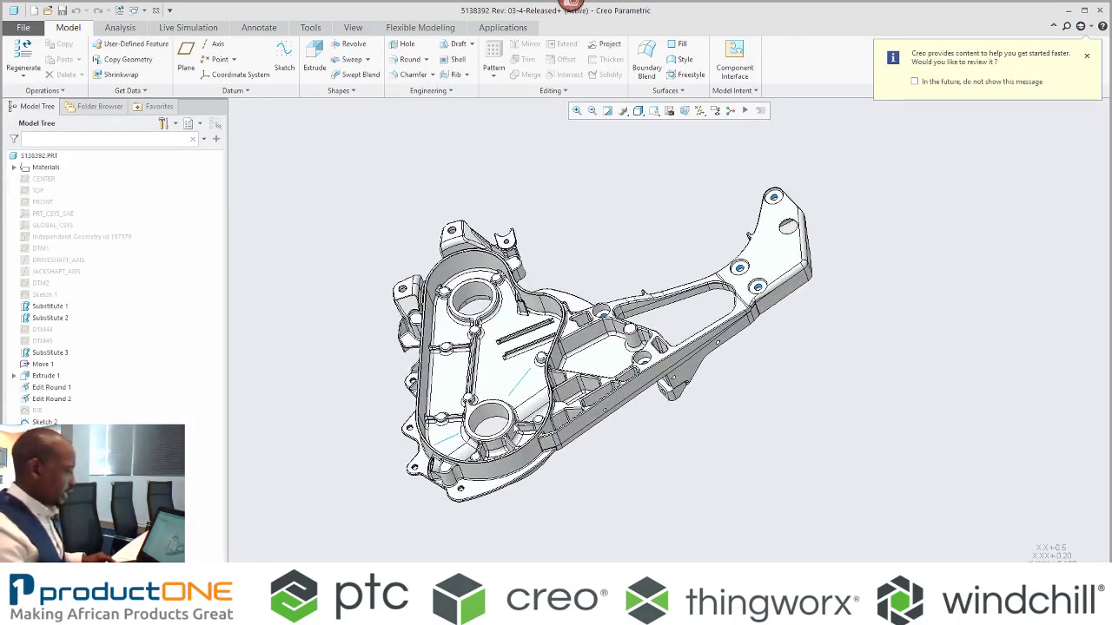
{"action": "scroll", "coordinate": [561, 439], "scroll_direction": "up", "scroll_amount": 3}
{"action": "scroll", "coordinate": [561, 439], "scroll_direction": "down", "scroll_amount": 2}
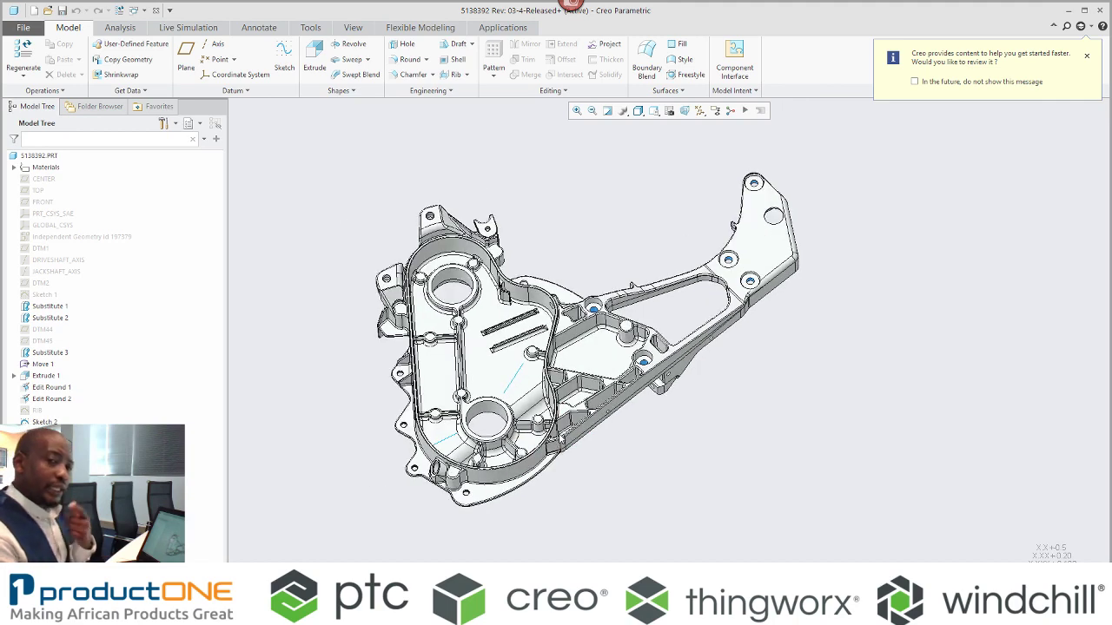
Apply a fixed Live Simulation constraint to the inner cylindrical surfaces of the housing's lower bearing bore
{"action": "left_click", "coordinate": [180, 28]}
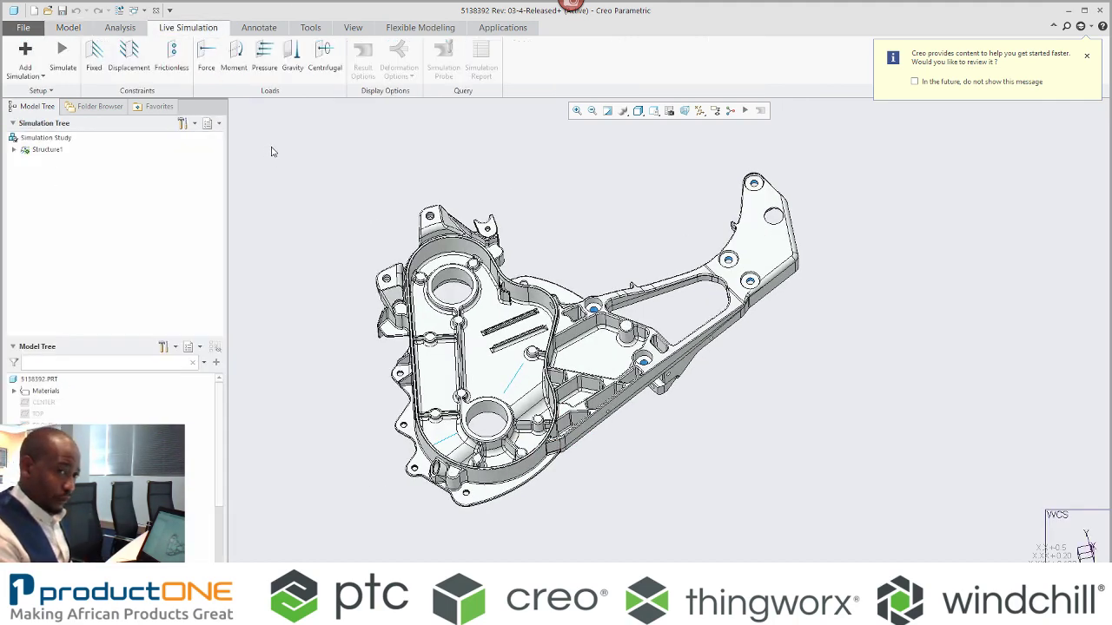
{"action": "left_click", "coordinate": [94, 56]}
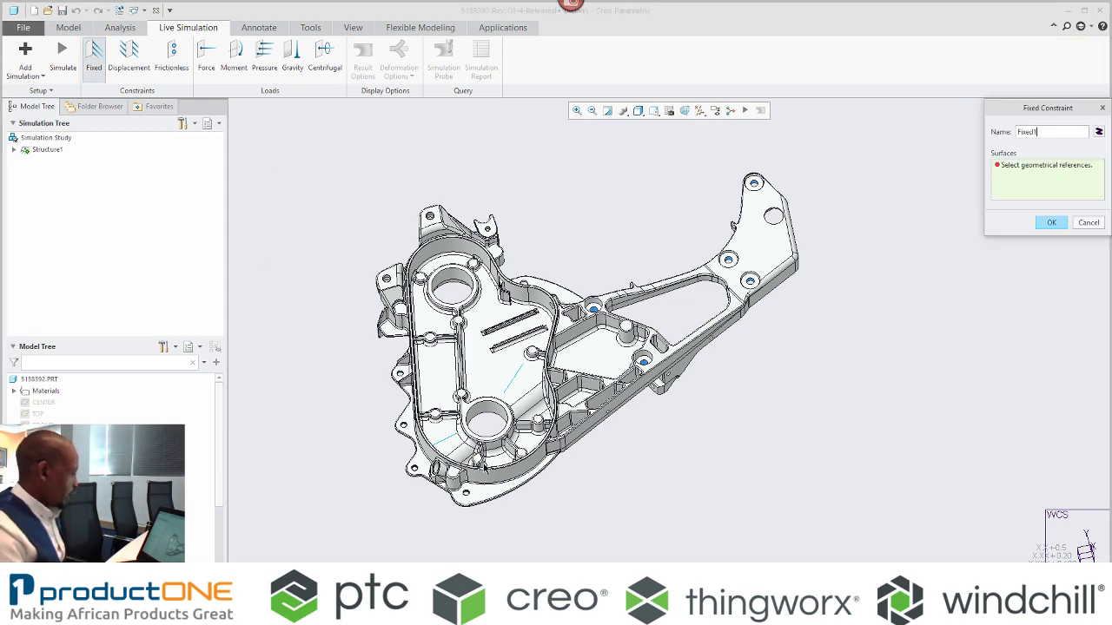
{"action": "scroll", "coordinate": [486, 413], "scroll_direction": "up", "scroll_amount": 3}
{"action": "left_click", "coordinate": [500, 412]}
{"action": "left_click", "coordinate": [473, 399], "text": "ctrl"}
{"action": "middle_click", "coordinate": [469, 410]}
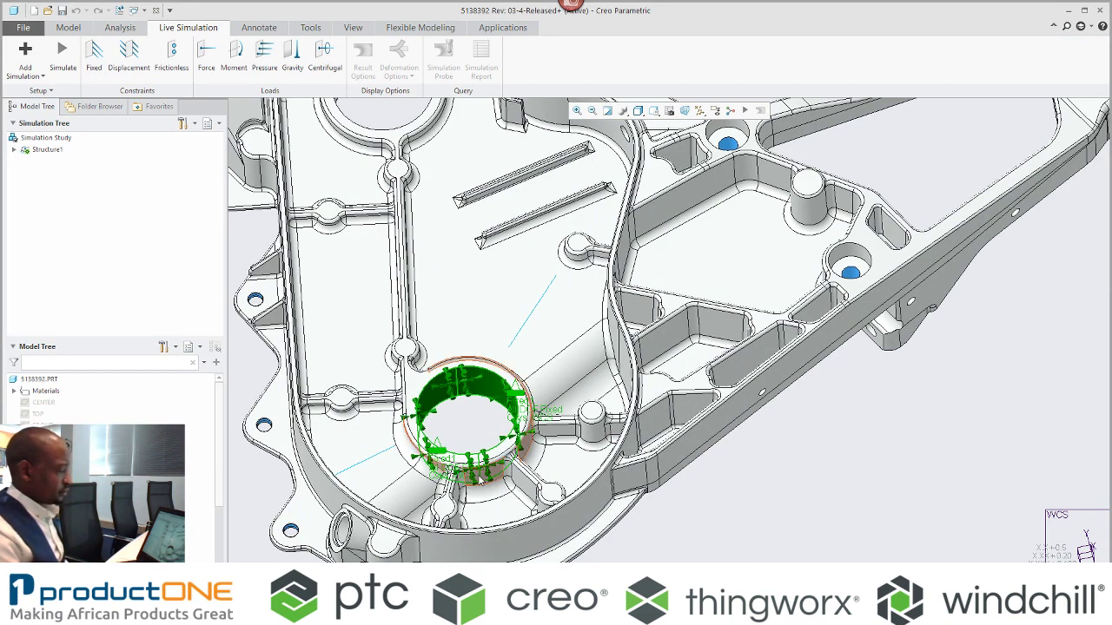
{"action": "scroll", "coordinate": [469, 417], "scroll_direction": "down", "scroll_amount": 3}
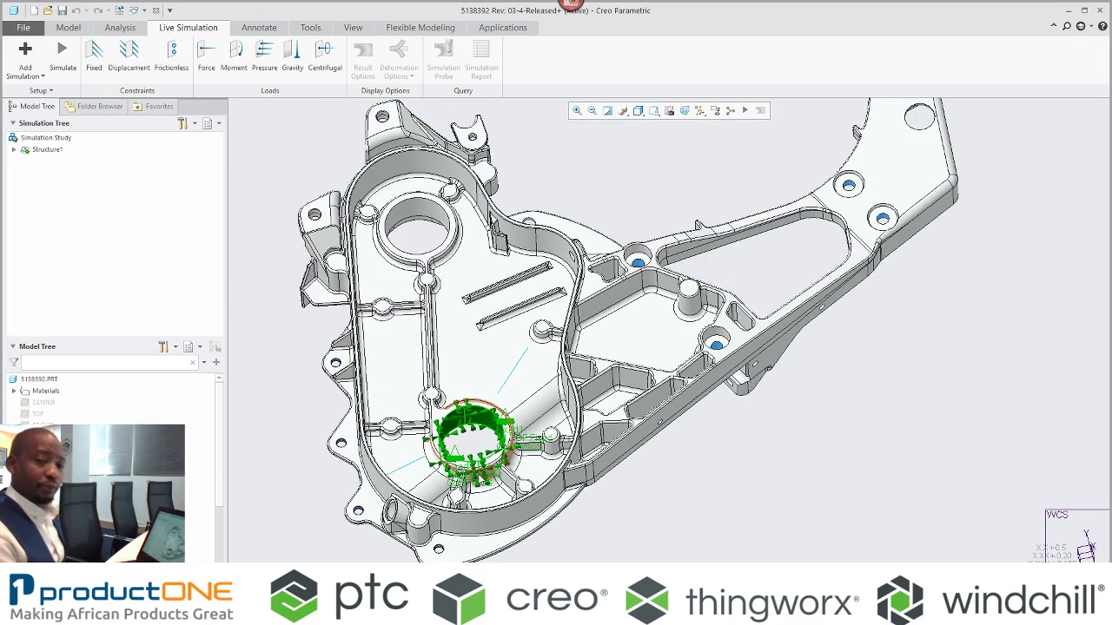
Apply a force load to the upper bearing bore's inner surfaces with components Y -1200 N and Z -500 N
{"action": "left_click", "coordinate": [426, 214]}
{"action": "left_click", "coordinate": [426, 156]}
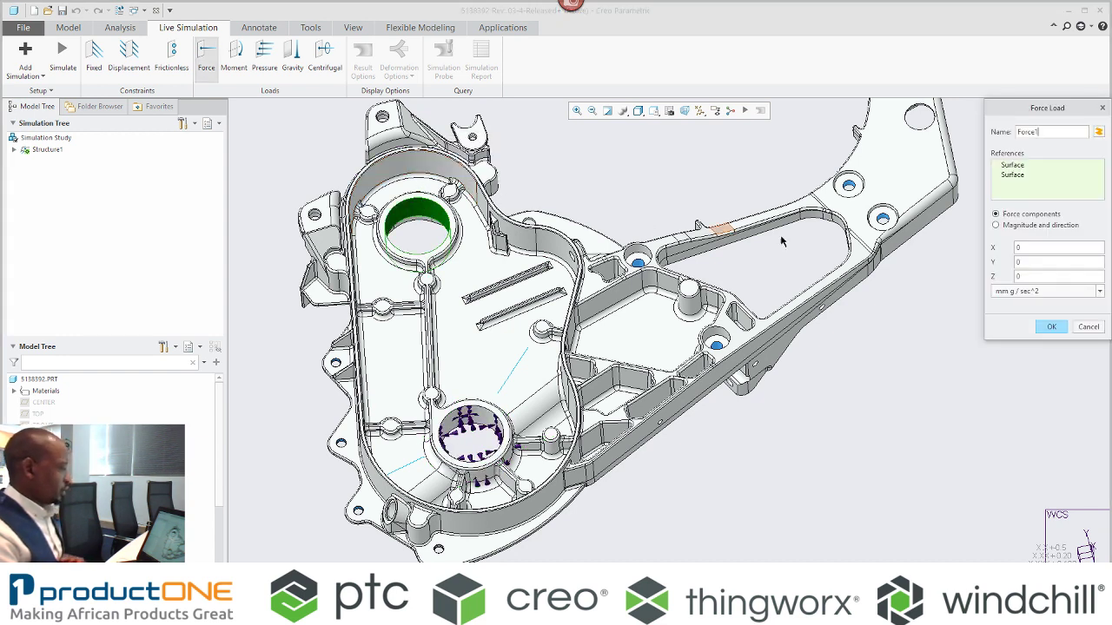
{"action": "left_click", "coordinate": [1025, 292]}
{"action": "left_click", "coordinate": [999, 382]}
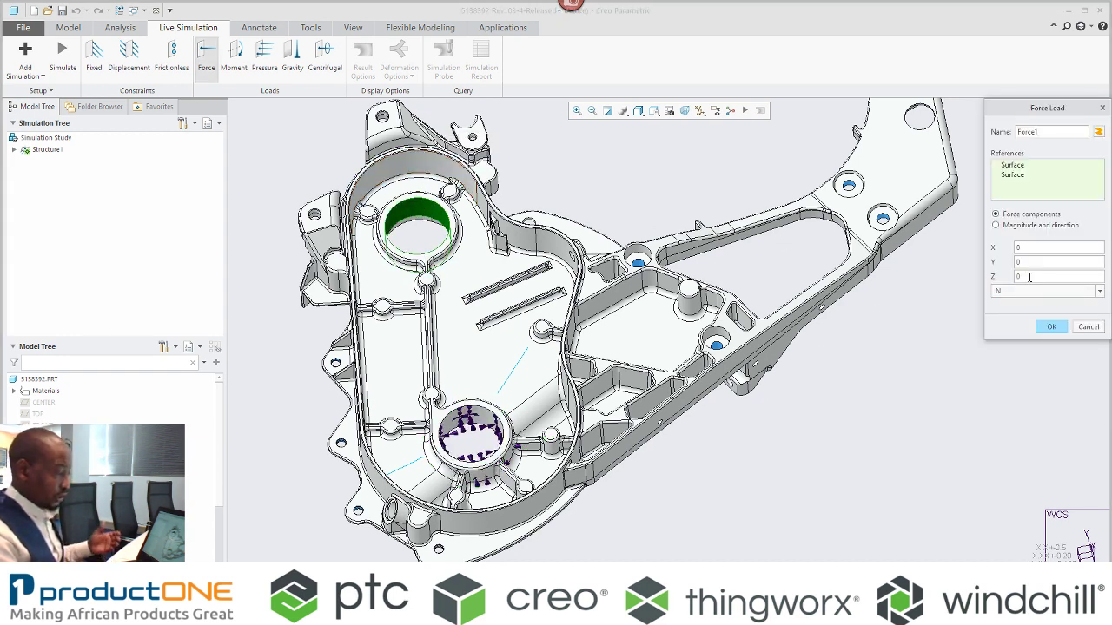
{"action": "left_click", "coordinate": [1026, 261]}
{"action": "type", "text": "-1200"}
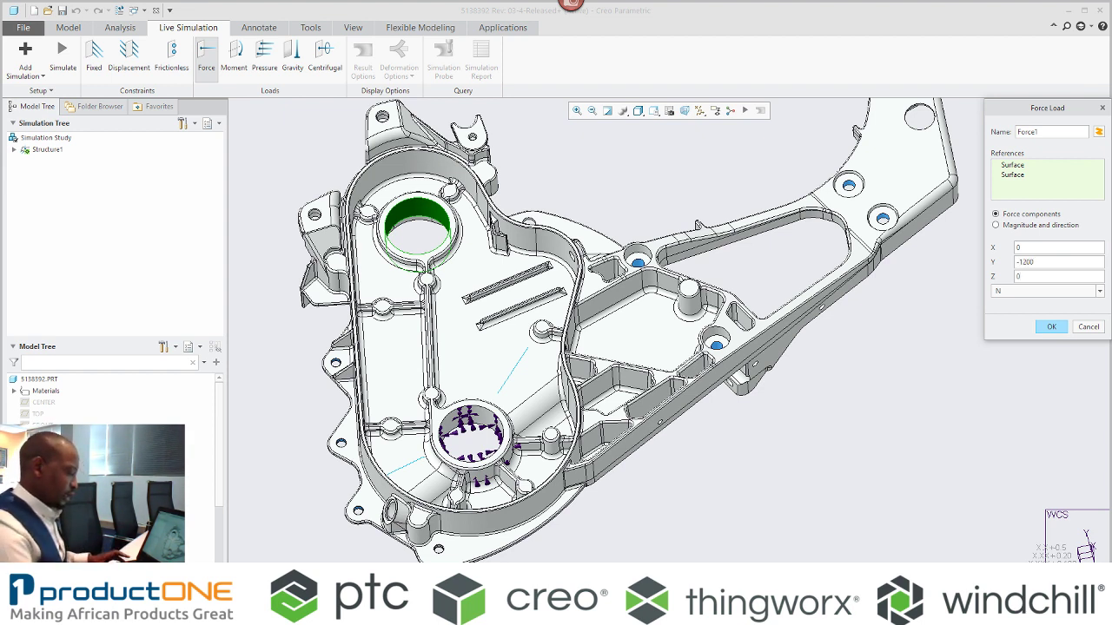
{"action": "type", "text": "-500"}
{"action": "left_click", "coordinate": [1046, 328]}
{"action": "key", "text": "ctrl+d"}
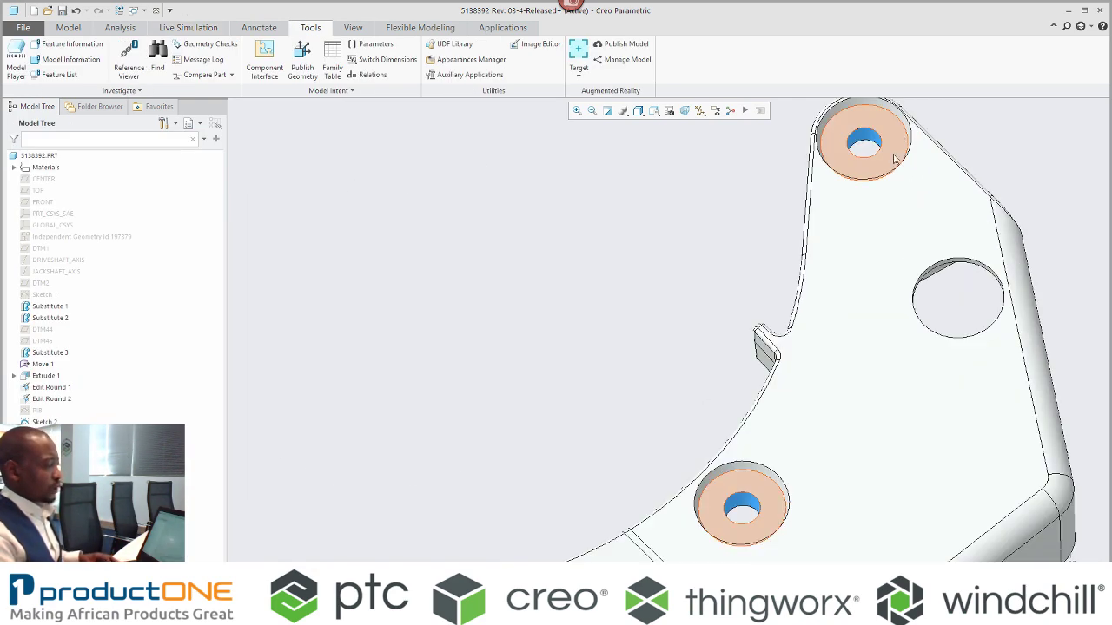
Define a second force load on the bolt hole at the arm's far end, with Y -1000 N and Z -500 N
{"action": "scroll", "coordinate": [869, 131], "scroll_direction": "up", "scroll_amount": 3}
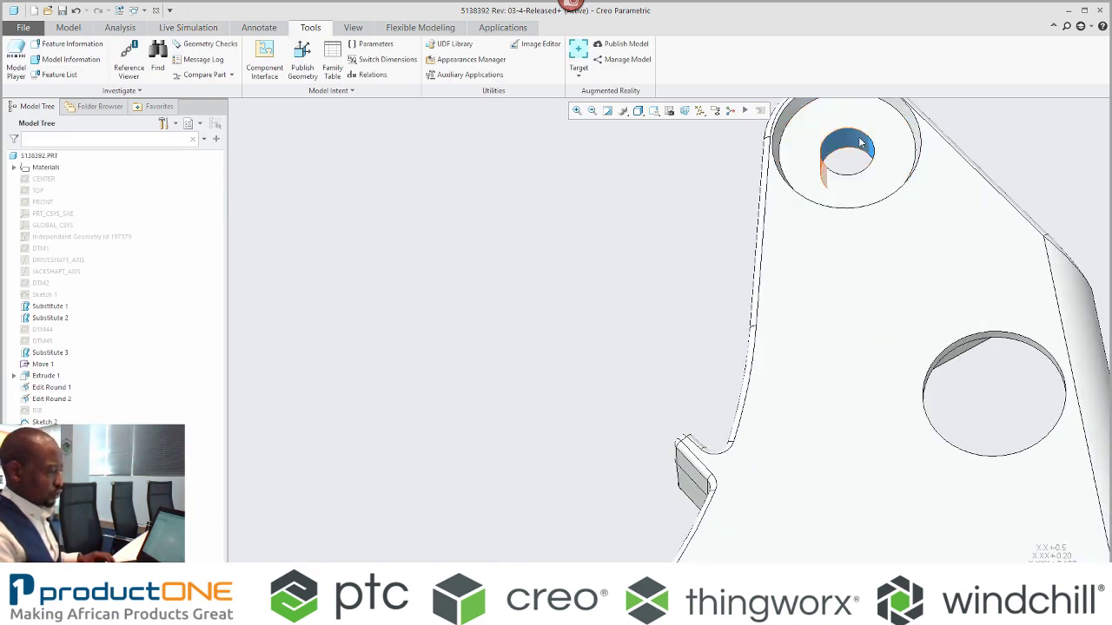
{"action": "left_click", "coordinate": [873, 122]}
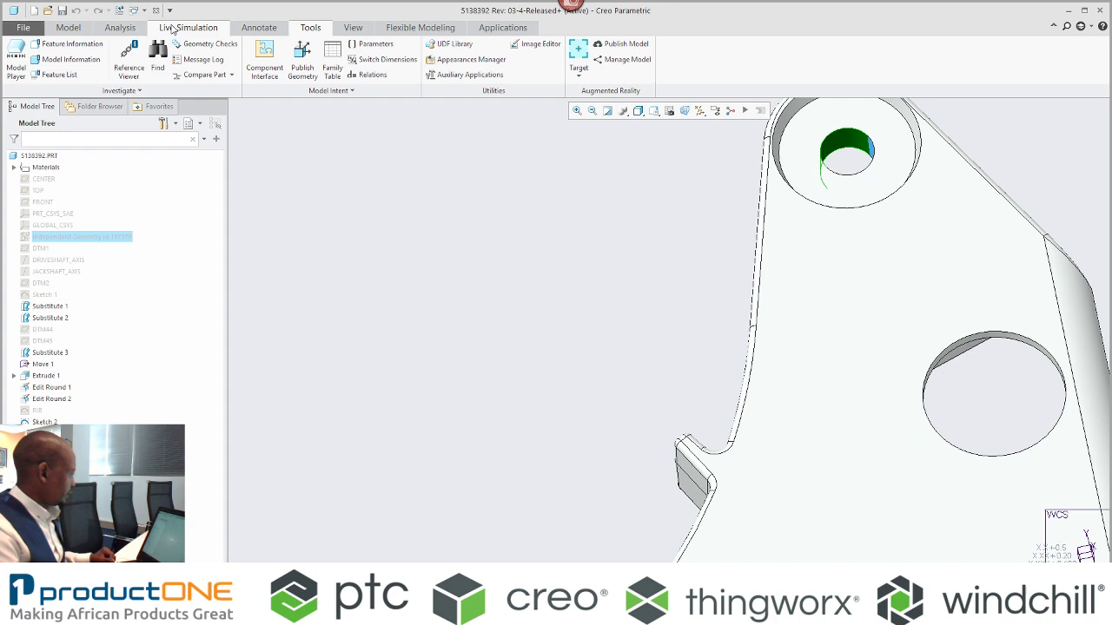
{"action": "left_click", "coordinate": [187, 26]}
{"action": "right_click", "coordinate": [844, 131]}
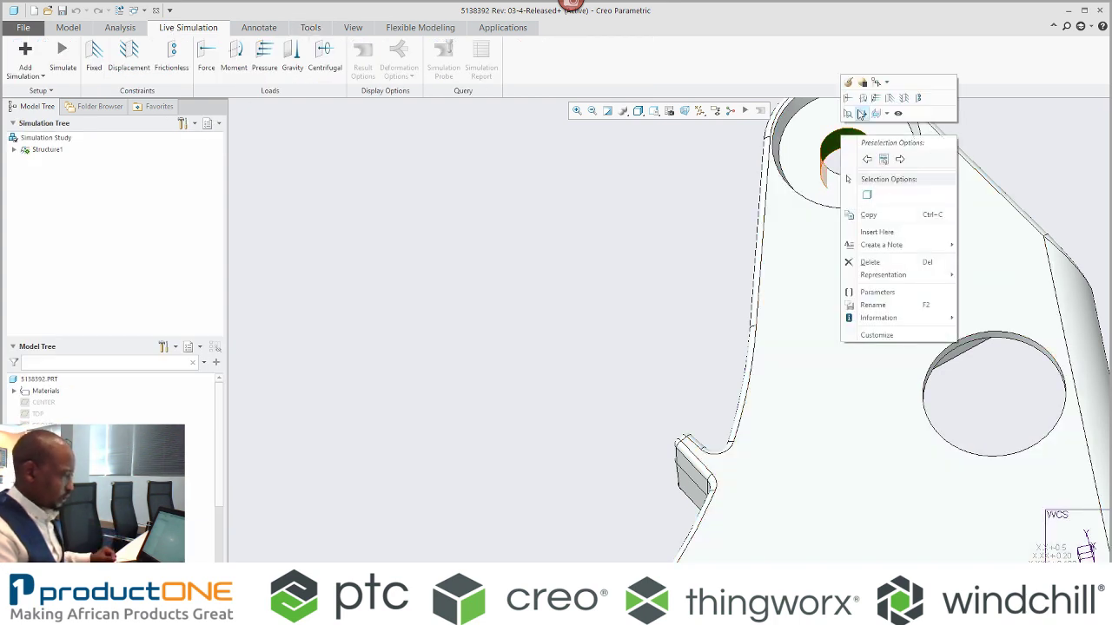
{"action": "left_click", "coordinate": [846, 100]}
{"action": "left_click", "coordinate": [1034, 295]}
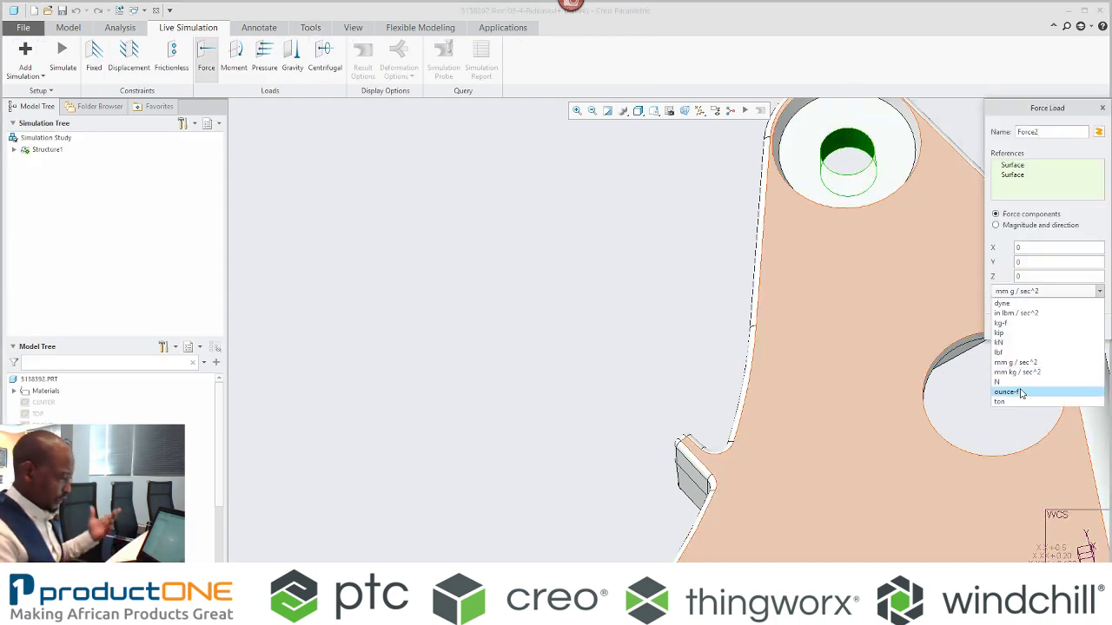
{"action": "left_click", "coordinate": [1011, 387]}
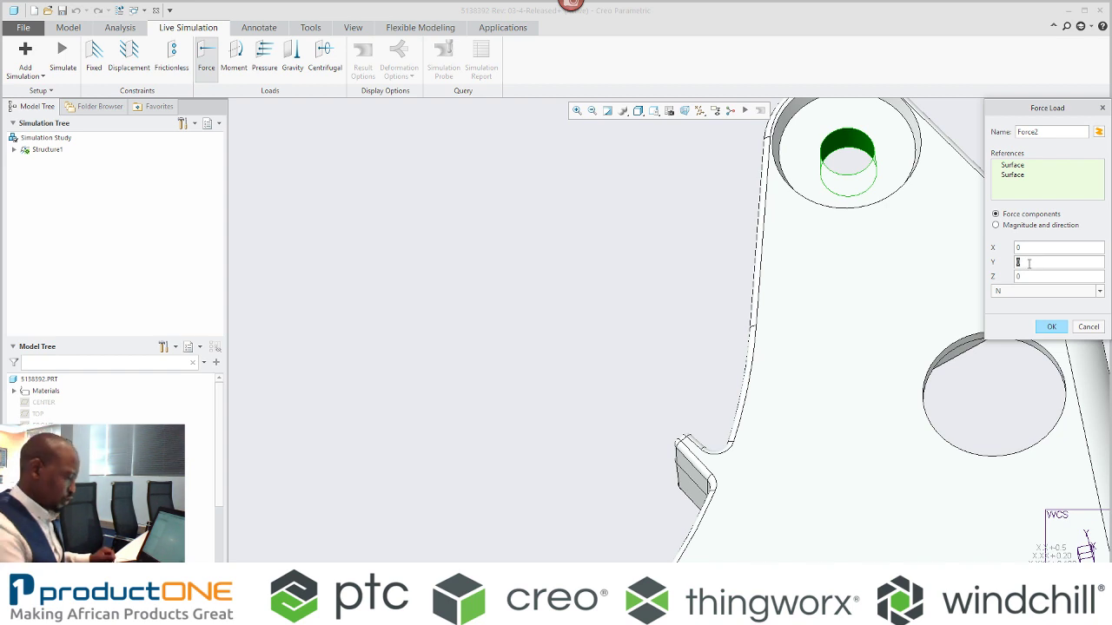
{"action": "type", "text": "-1000"}
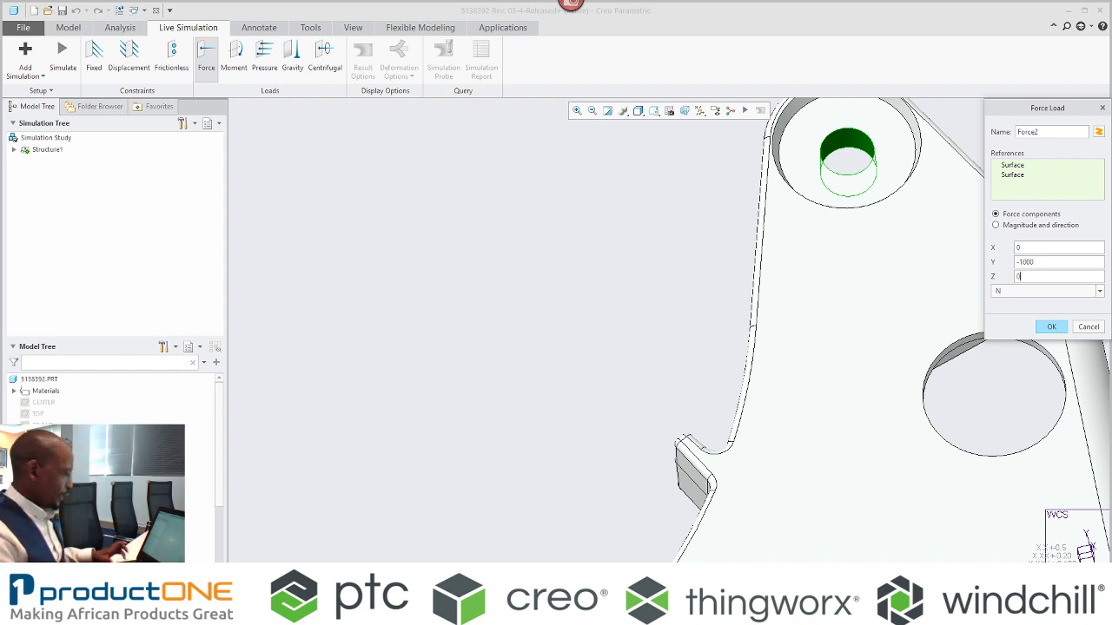
{"action": "type", "text": "-500"}
Add the arm's two other counterbored bolt holes to the second force load and accept the load
{"action": "scroll", "coordinate": [590, 222], "scroll_direction": "up", "scroll_amount": 5}
{"action": "scroll", "coordinate": [640, 269], "scroll_direction": "down", "scroll_amount": 6}
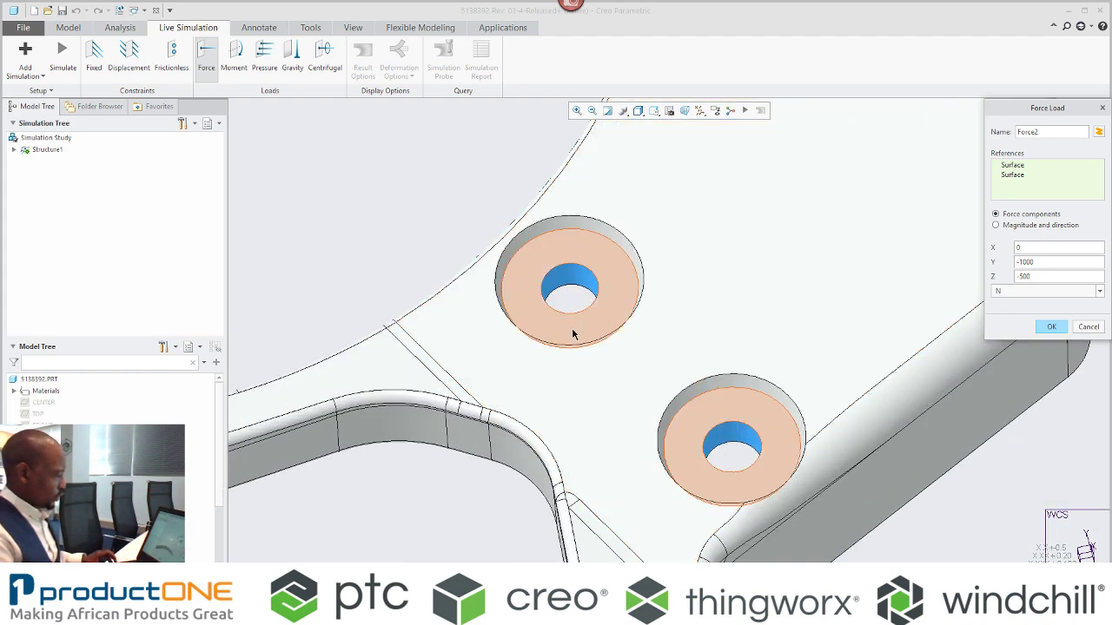
{"action": "left_click", "coordinate": [735, 483], "text": "ctrl"}
{"action": "left_click", "coordinate": [735, 483], "text": "ctrl"}
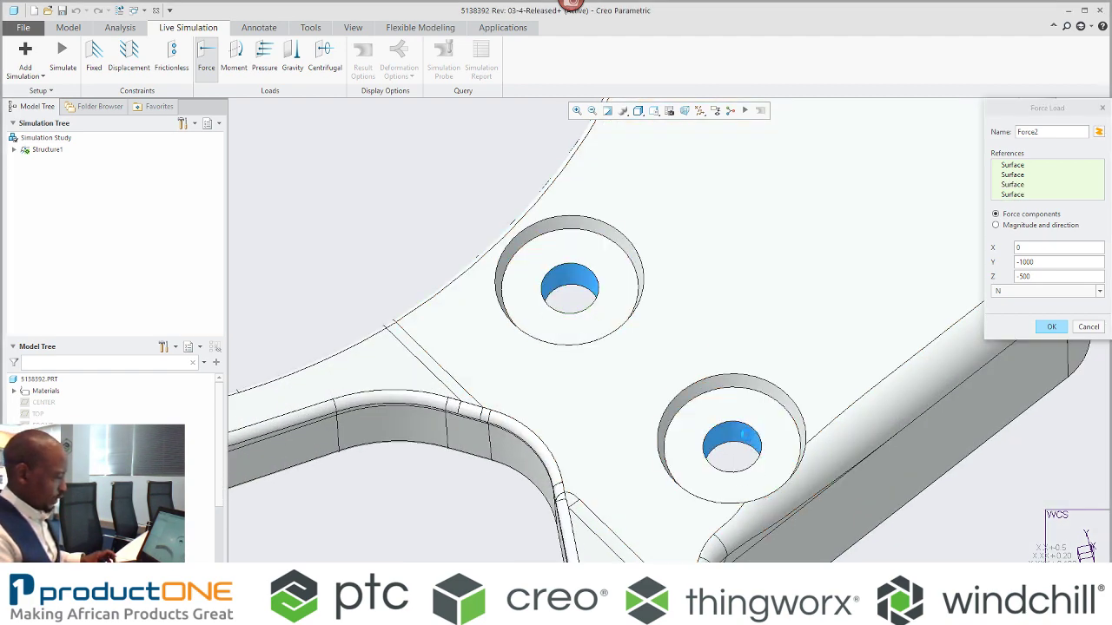
{"action": "scroll", "coordinate": [555, 296], "scroll_direction": "up", "scroll_amount": 4}
{"action": "middle_click", "coordinate": [555, 296]}
{"action": "scroll", "coordinate": [614, 296], "scroll_direction": "up", "scroll_amount": 4}
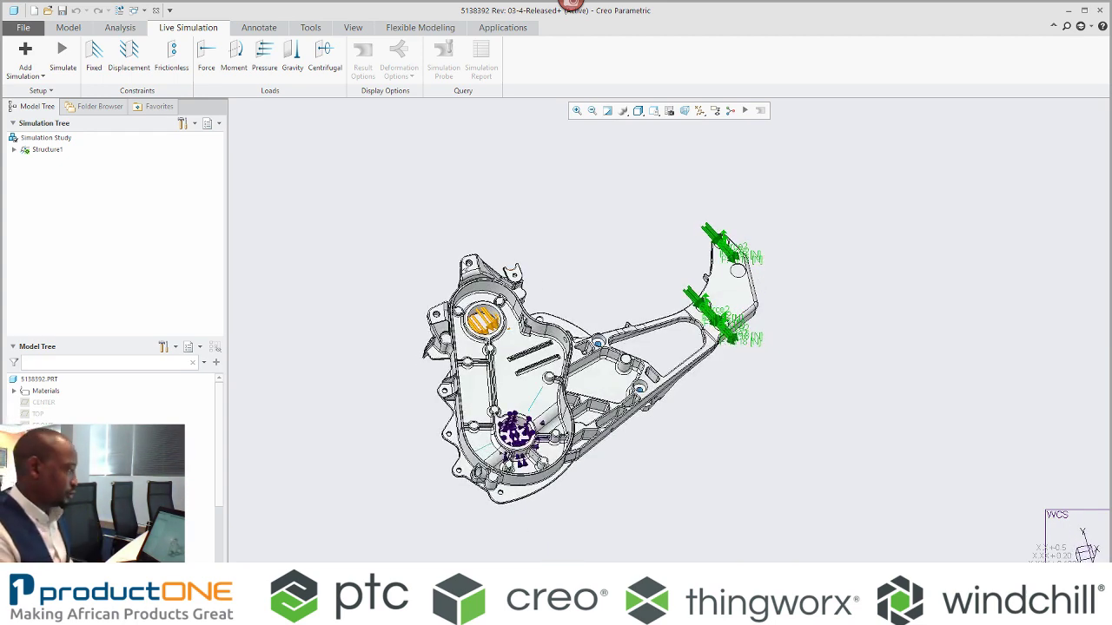
Run the live simulation on the part and examine the stress distribution around the constrained lower bore
{"action": "left_click", "coordinate": [62, 56]}
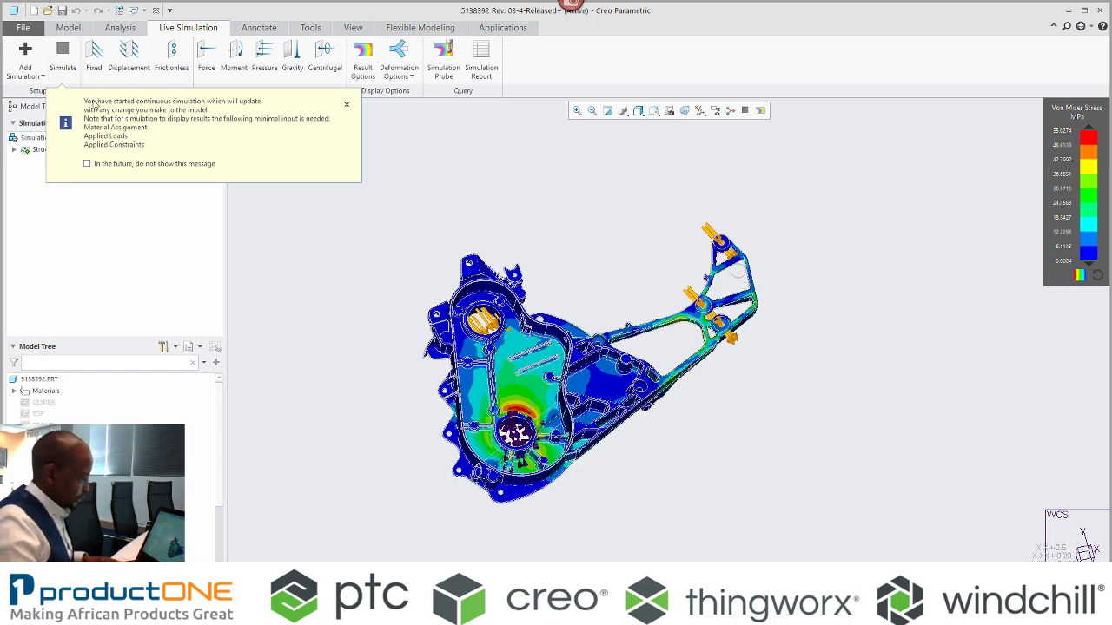
{"action": "scroll", "coordinate": [516, 373], "scroll_direction": "up", "scroll_amount": 5}
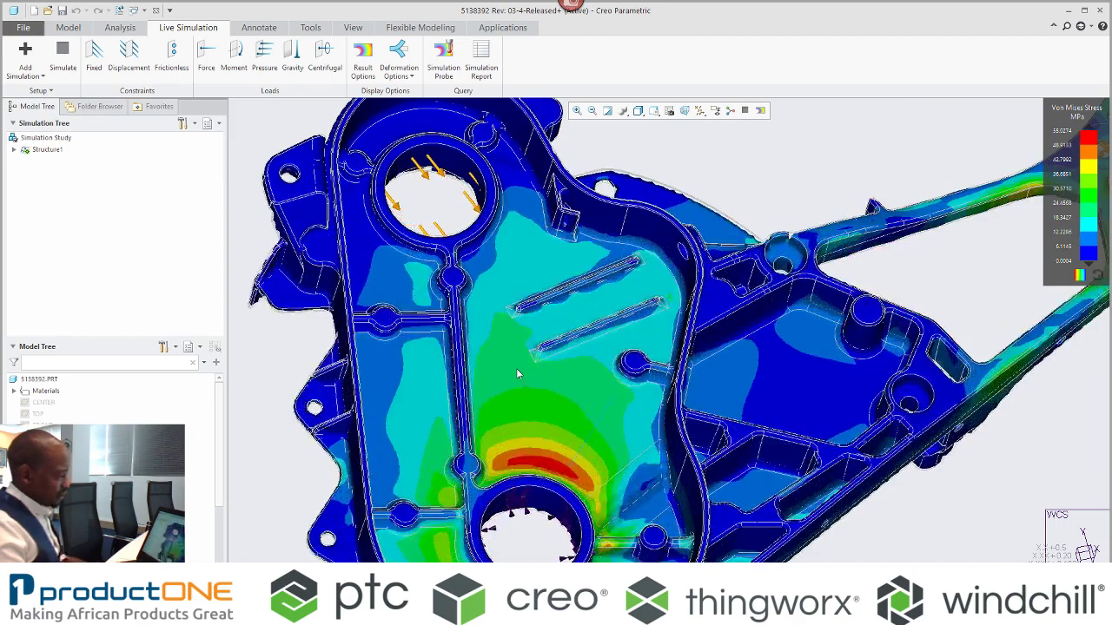
{"action": "mouse_move", "coordinate": [516, 367]}
{"action": "middle_mouse_down"}
{"action": "mouse_move", "coordinate": [541, 336]}
{"action": "mouse_move", "coordinate": [528, 348]}
{"action": "middle_mouse_up"}
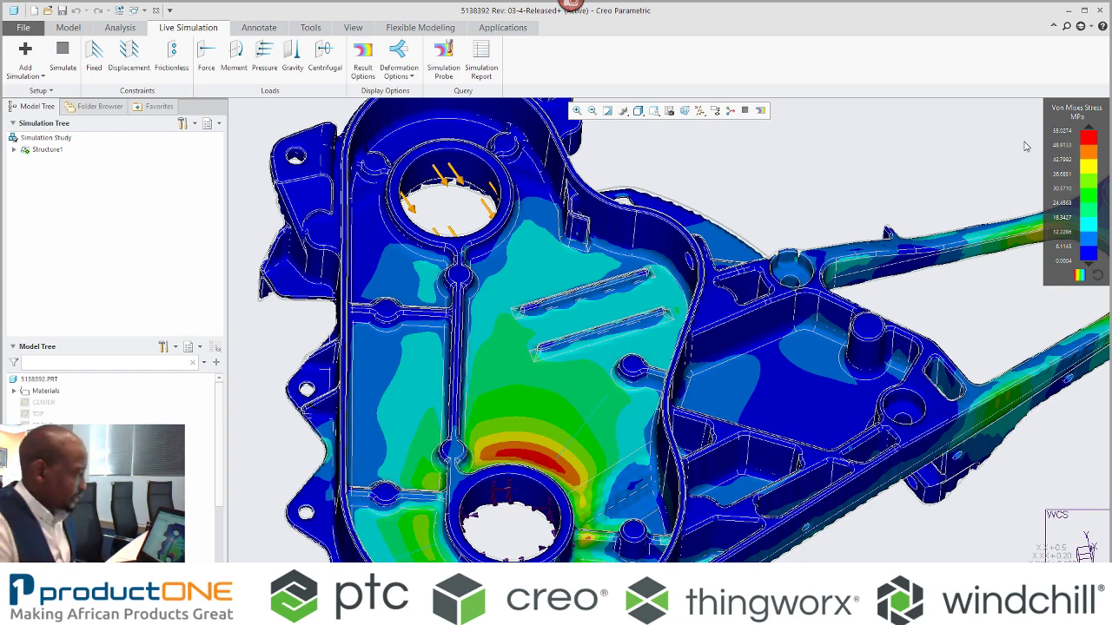
Review the available result types in the Live Simulation display options, keeping Von Mises Stress
{"action": "left_click", "coordinate": [363, 62]}
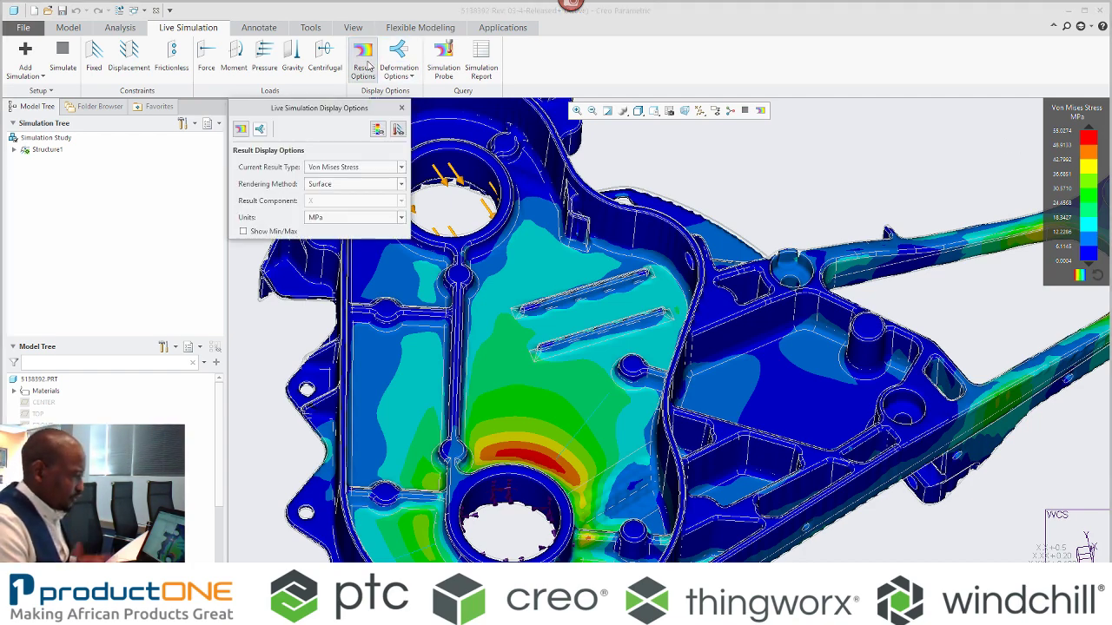
{"action": "left_click", "coordinate": [382, 167]}
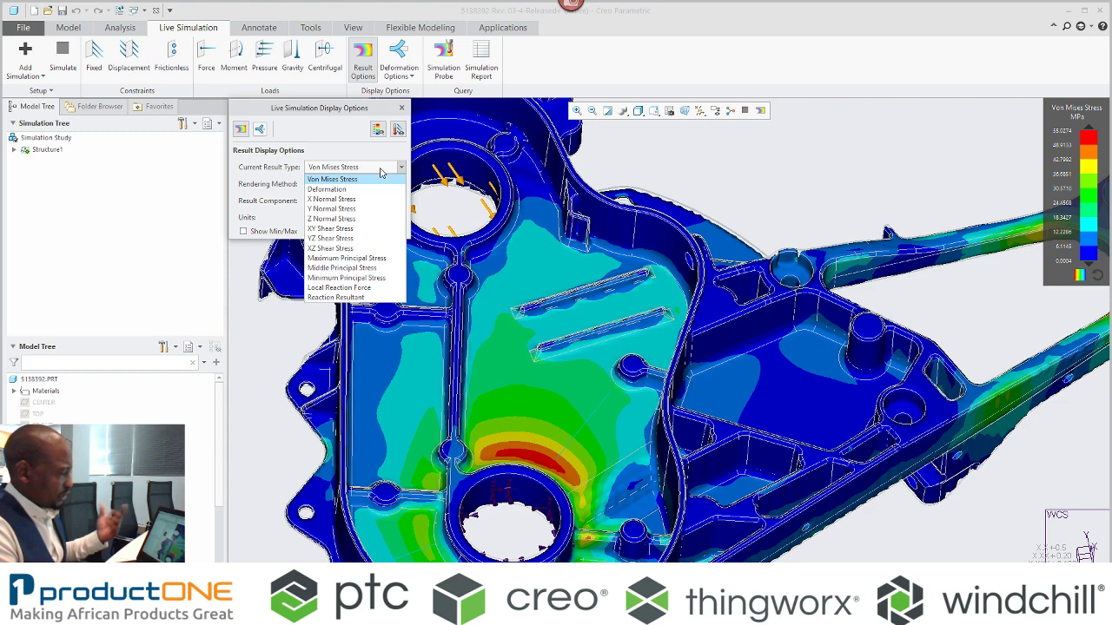
{"action": "left_click", "coordinate": [709, 185]}
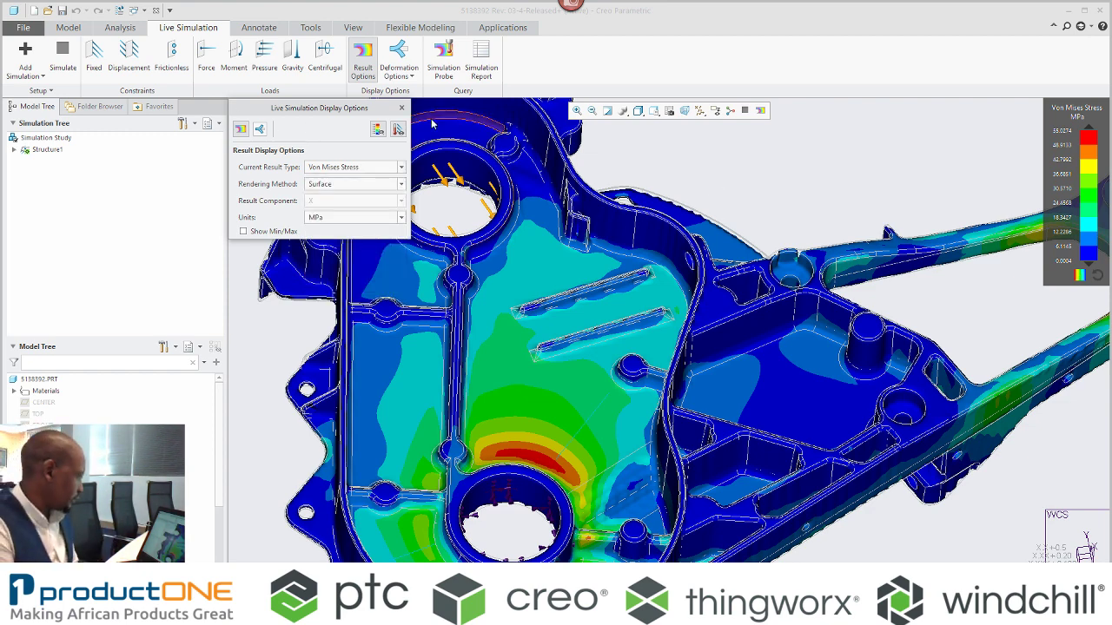
{"action": "left_click", "coordinate": [401, 108]}
Probe the Von Mises stress at a point in the red zone above the lower bore and save the probe
{"action": "left_click", "coordinate": [443, 61]}
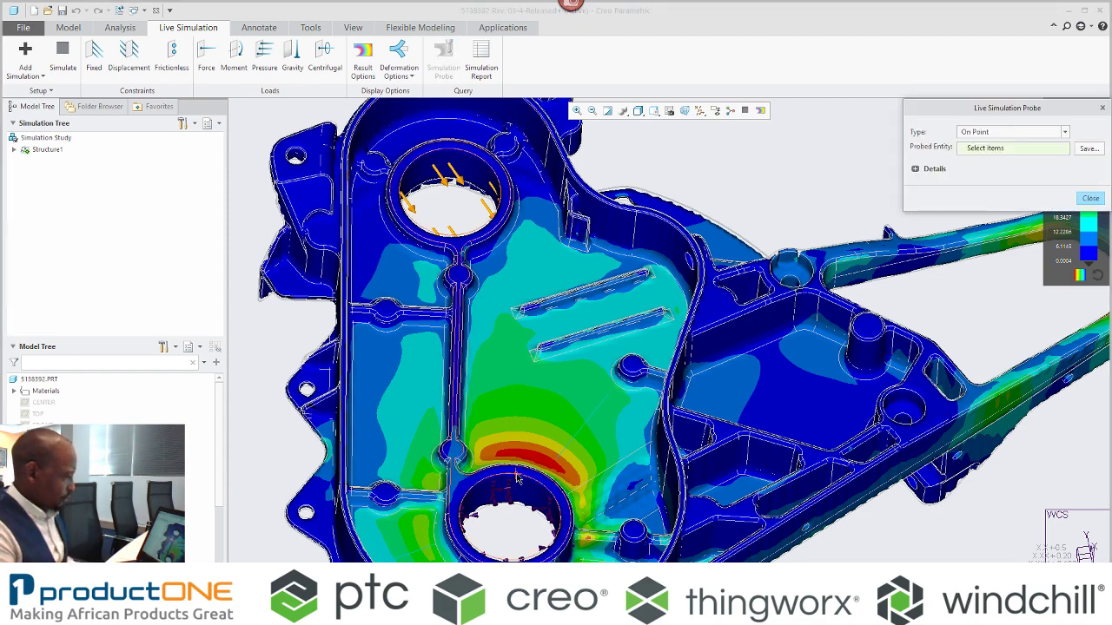
{"action": "scroll", "coordinate": [515, 477], "scroll_direction": "down", "scroll_amount": 5}
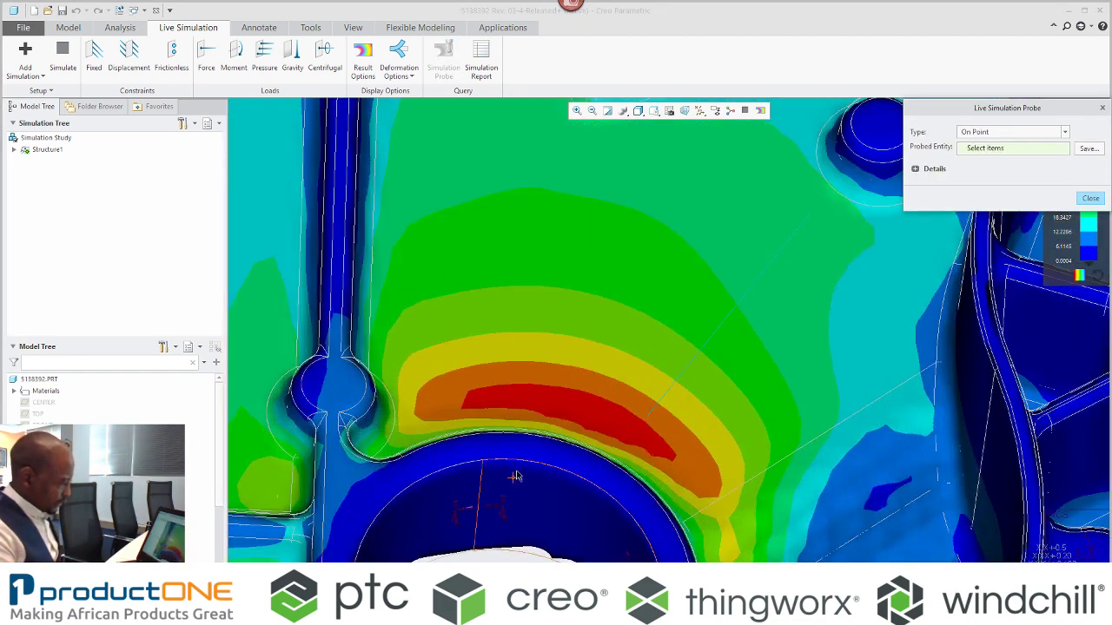
{"action": "left_click", "coordinate": [578, 411]}
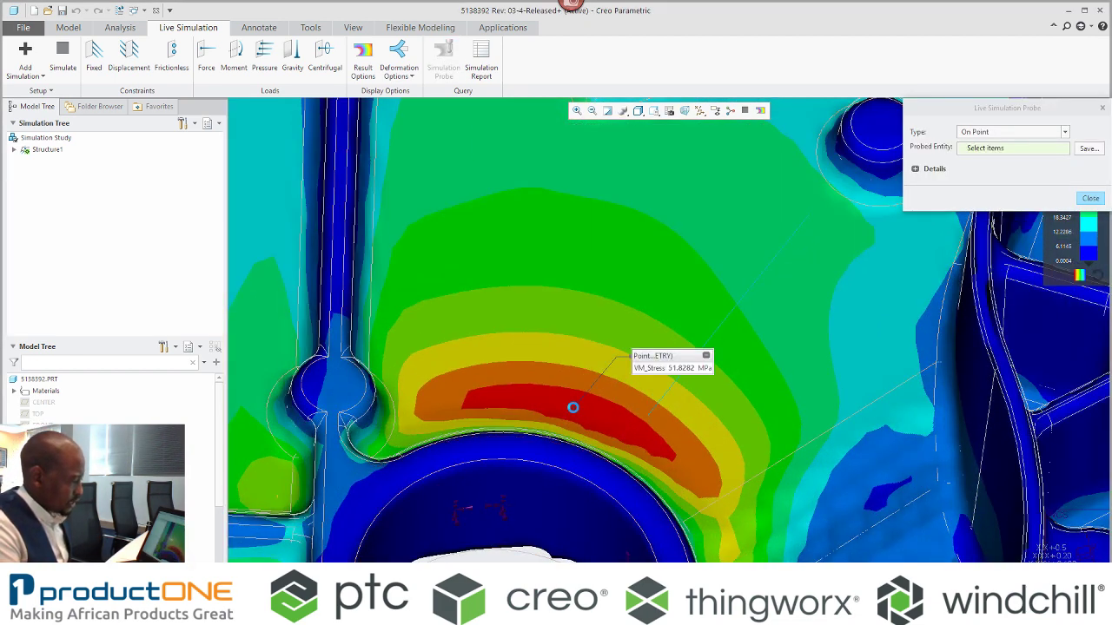
{"action": "left_click", "coordinate": [1095, 150]}
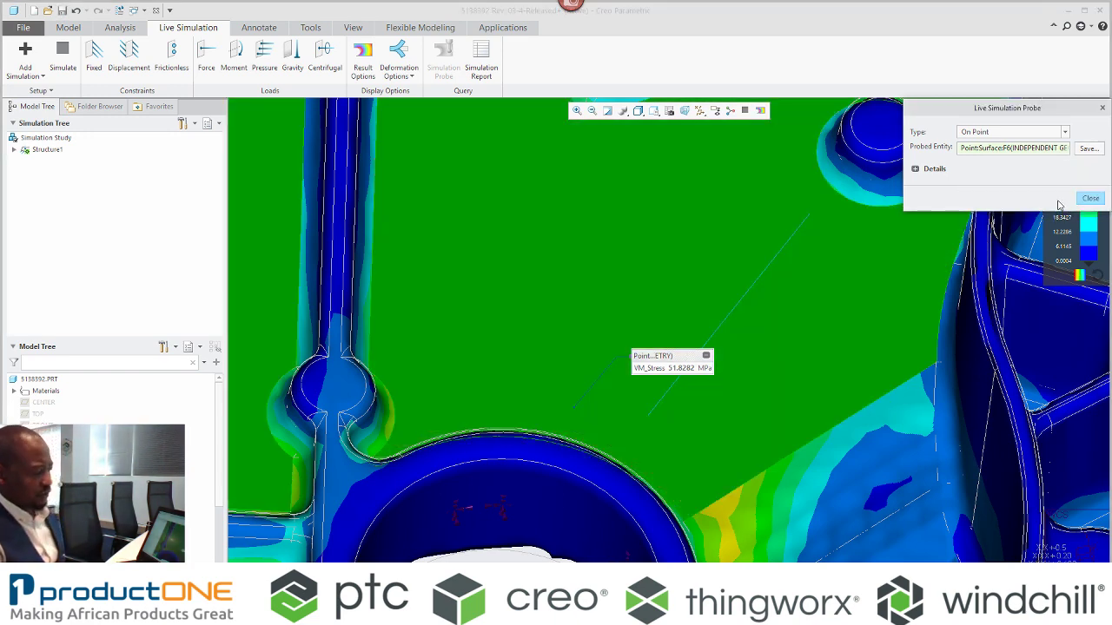
{"action": "left_click", "coordinate": [1090, 199]}
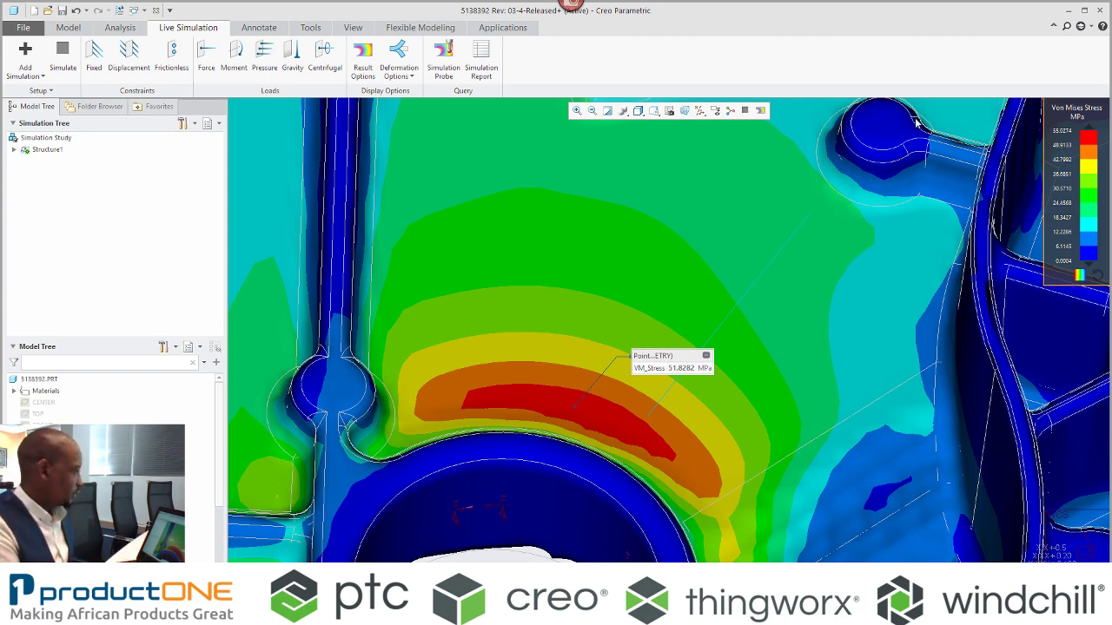
Start a trajectory rib with its sketch on the raised face around the lower bore
{"action": "scroll", "coordinate": [666, 275], "scroll_direction": "up", "scroll_amount": 3}
{"action": "left_click", "coordinate": [67, 27]}
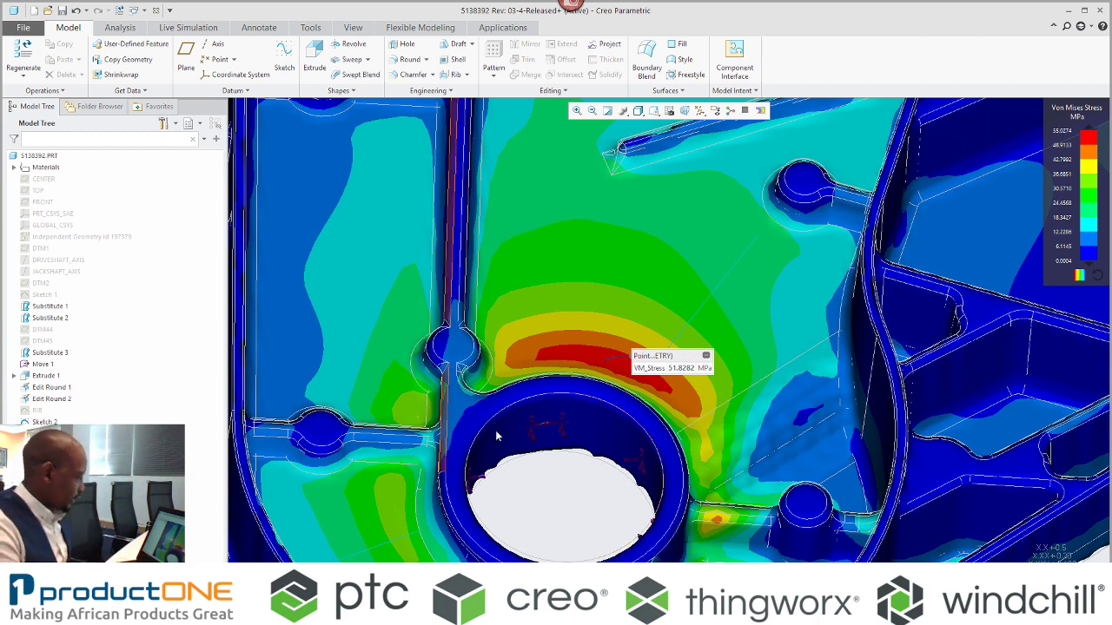
{"action": "left_click", "coordinate": [460, 406]}
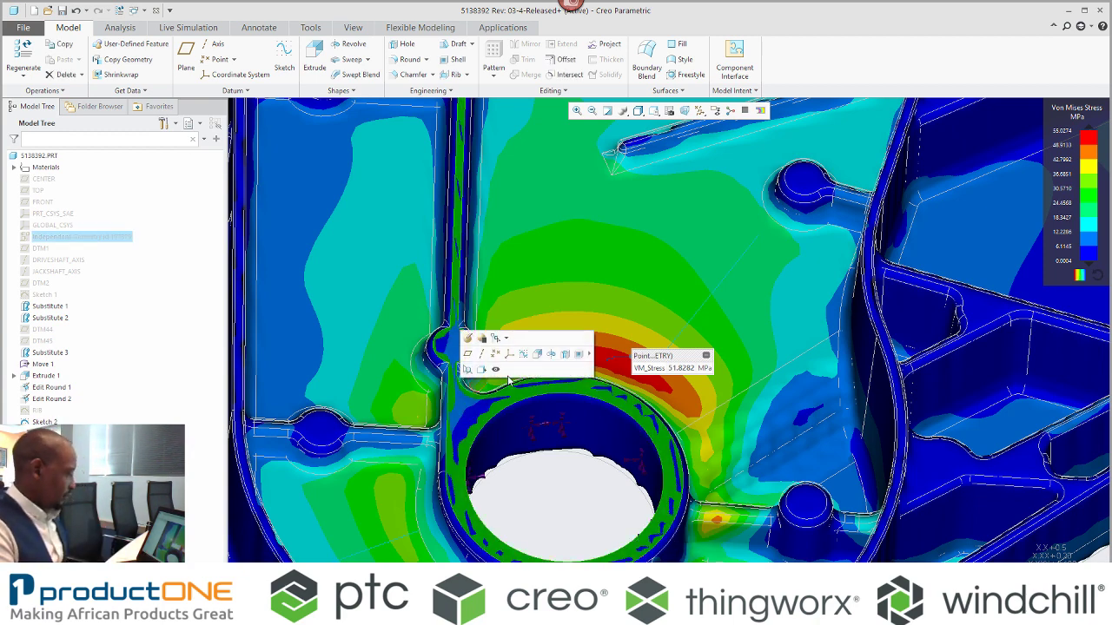
{"action": "left_click", "coordinate": [187, 28]}
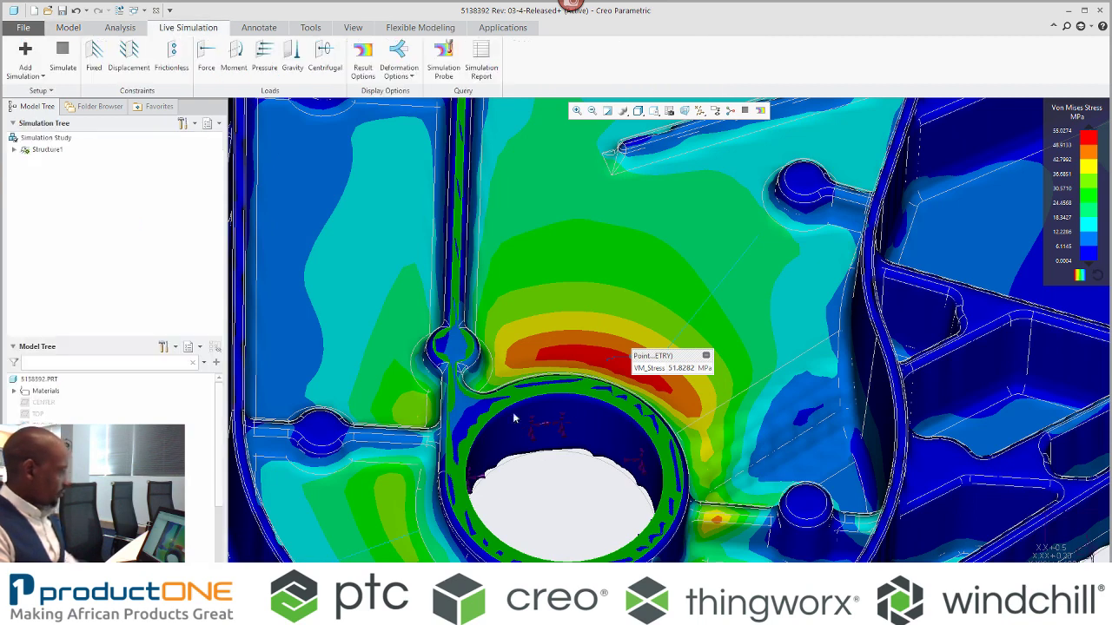
{"action": "left_click", "coordinate": [466, 412]}
{"action": "left_click", "coordinate": [500, 368]}
{"action": "right_click", "coordinate": [502, 407]}
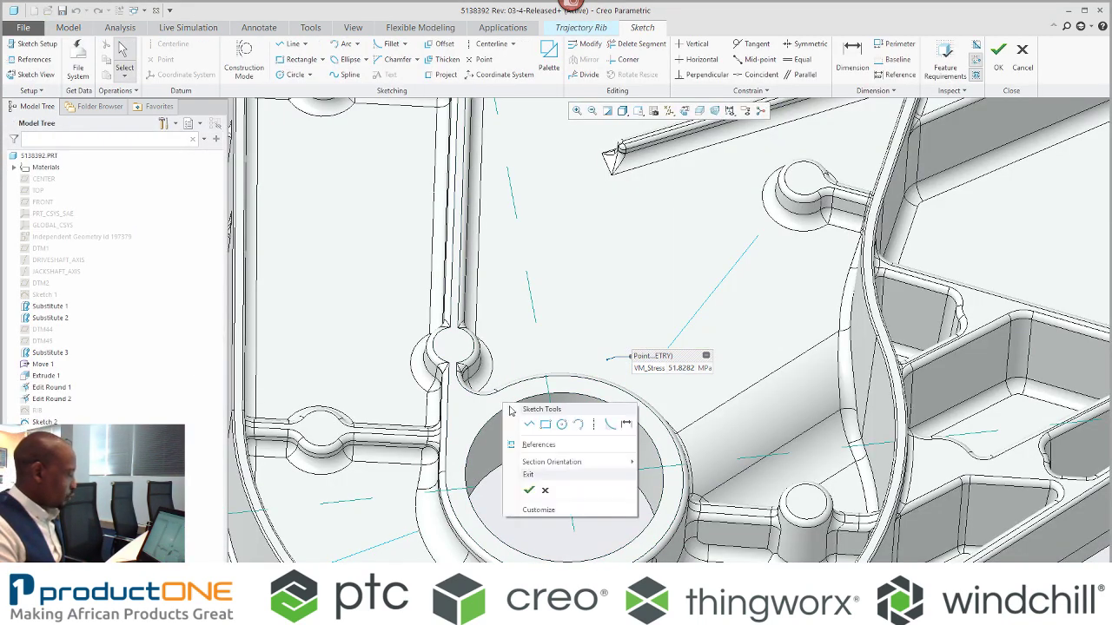
Sketch the rib trajectory as a straight line between the centres of the two bosses above the lower bore, and accept the sketch
{"action": "left_click", "coordinate": [530, 424]}
{"action": "left_click", "coordinate": [473, 349]}
{"action": "left_click", "coordinate": [803, 179]}
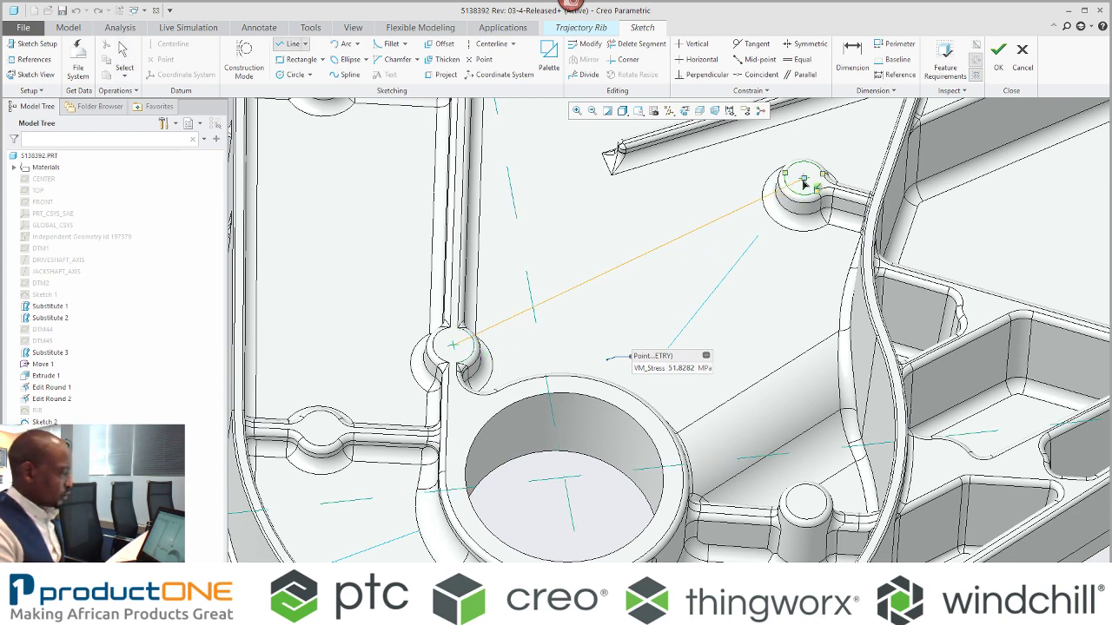
{"action": "middle_click", "coordinate": [780, 284]}
{"action": "scroll", "coordinate": [619, 402], "scroll_direction": "up", "scroll_amount": 1}
{"action": "right_click", "coordinate": [616, 404]}
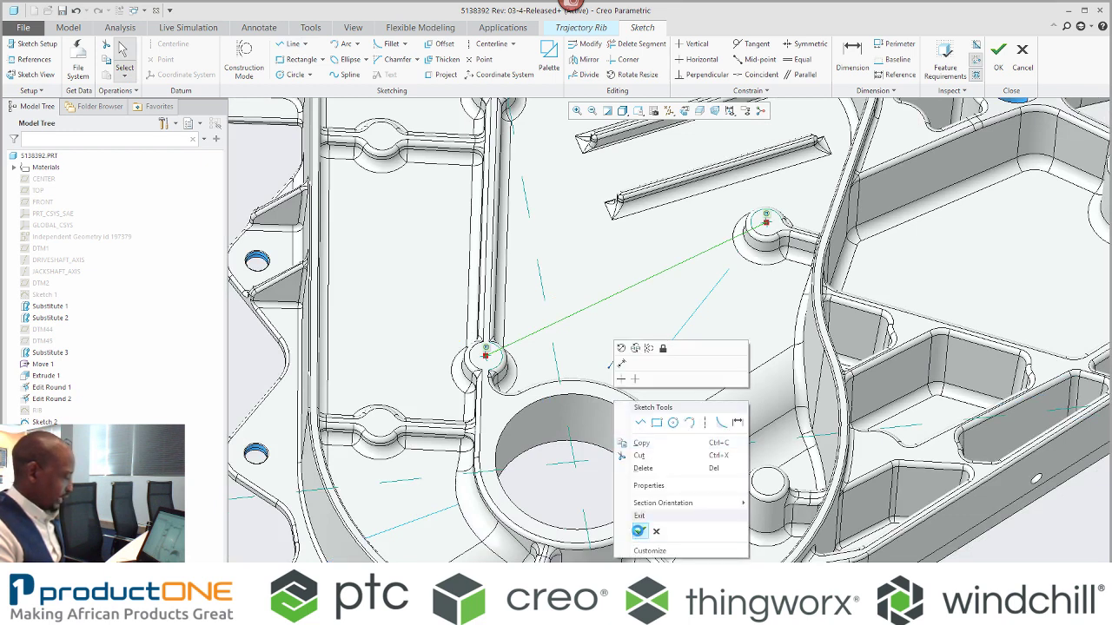
{"action": "left_click", "coordinate": [639, 531]}
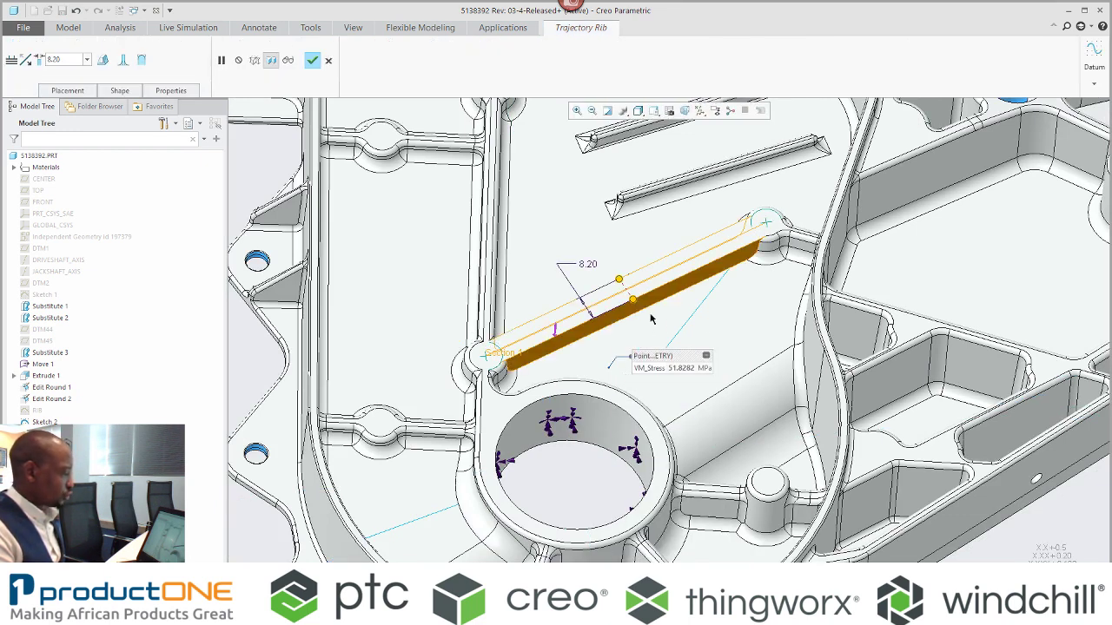
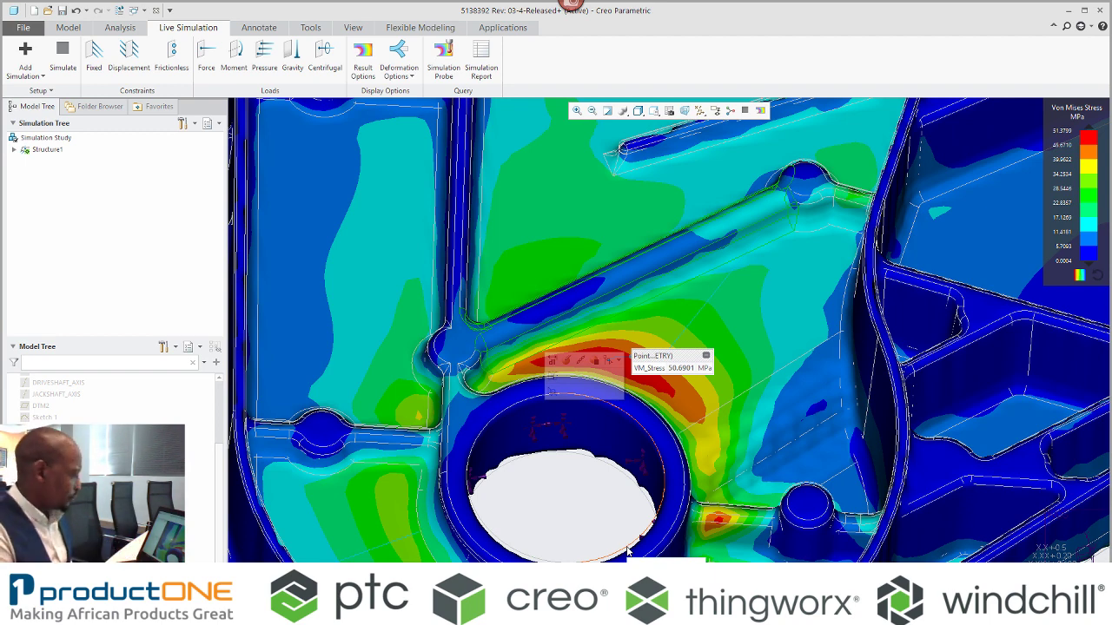
Edit the definition of the new rib between the two bosses and open its trajectory sketch
{"action": "right_click", "coordinate": [593, 365]}
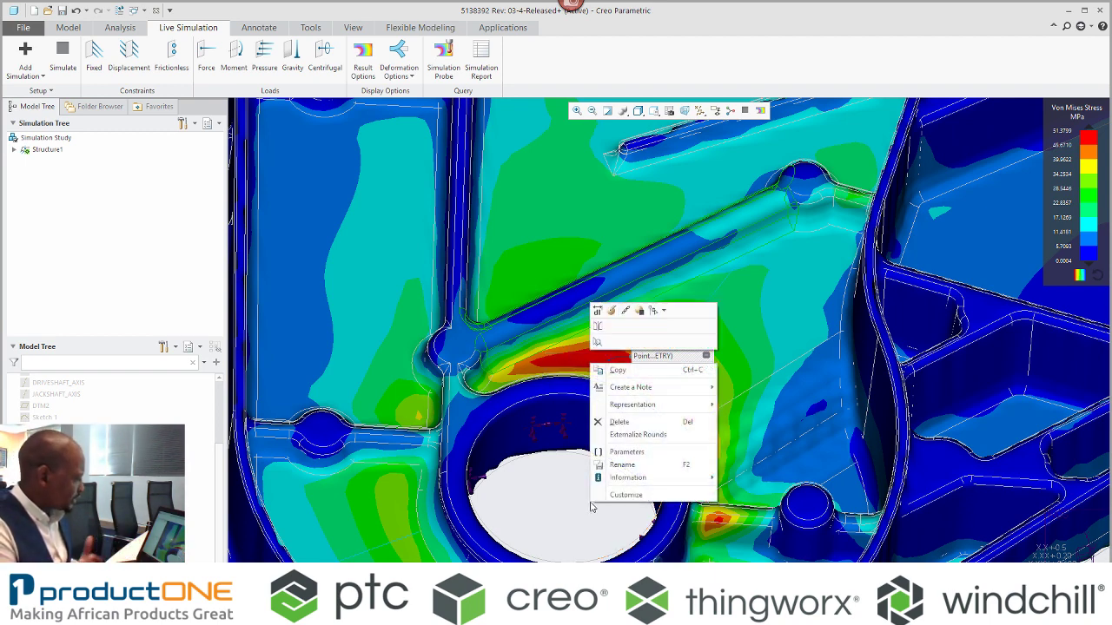
{"action": "left_click", "coordinate": [610, 310]}
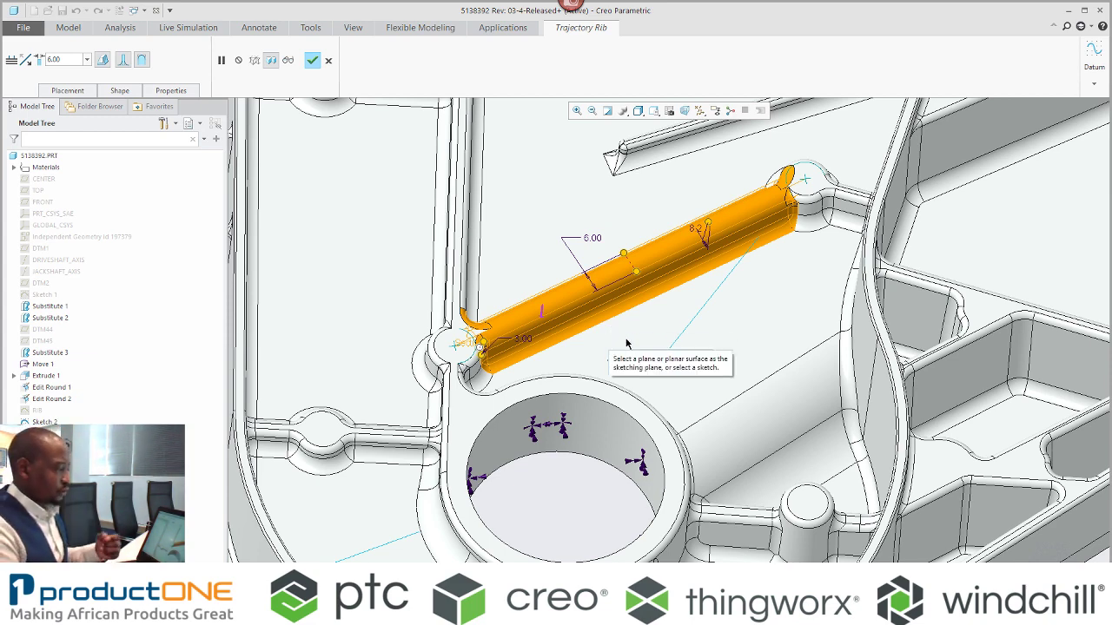
{"action": "right_click", "coordinate": [628, 343]}
{"action": "left_click", "coordinate": [642, 346]}
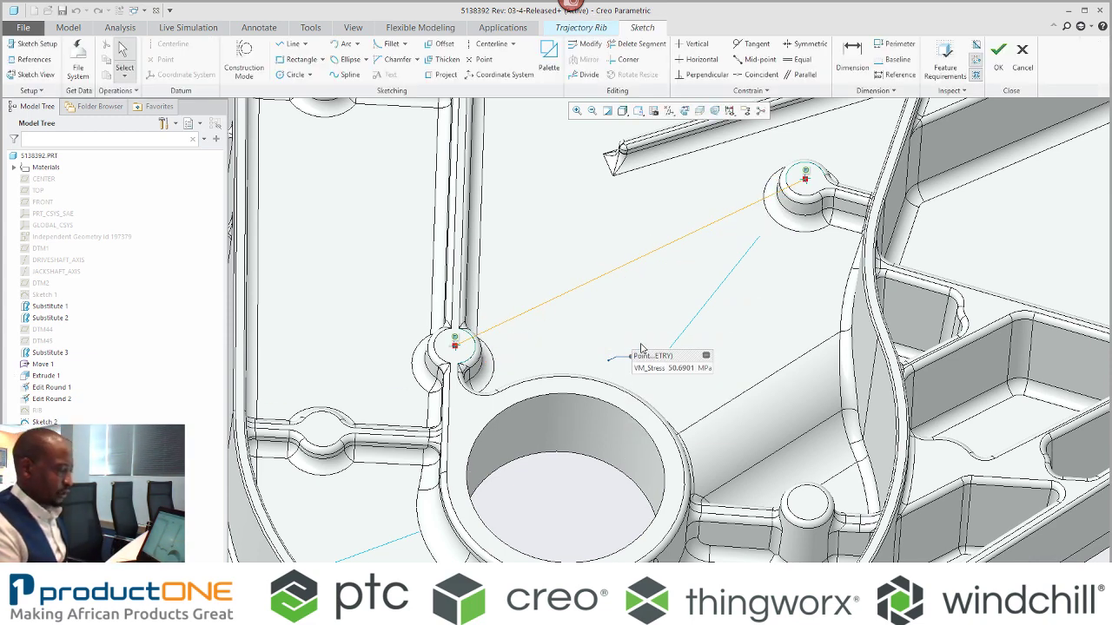
Add a branch line from the middle of the existing trajectory to the lower bore's edge, and accept the sketch and the rib
{"action": "right_click", "coordinate": [667, 265]}
{"action": "left_click", "coordinate": [693, 287]}
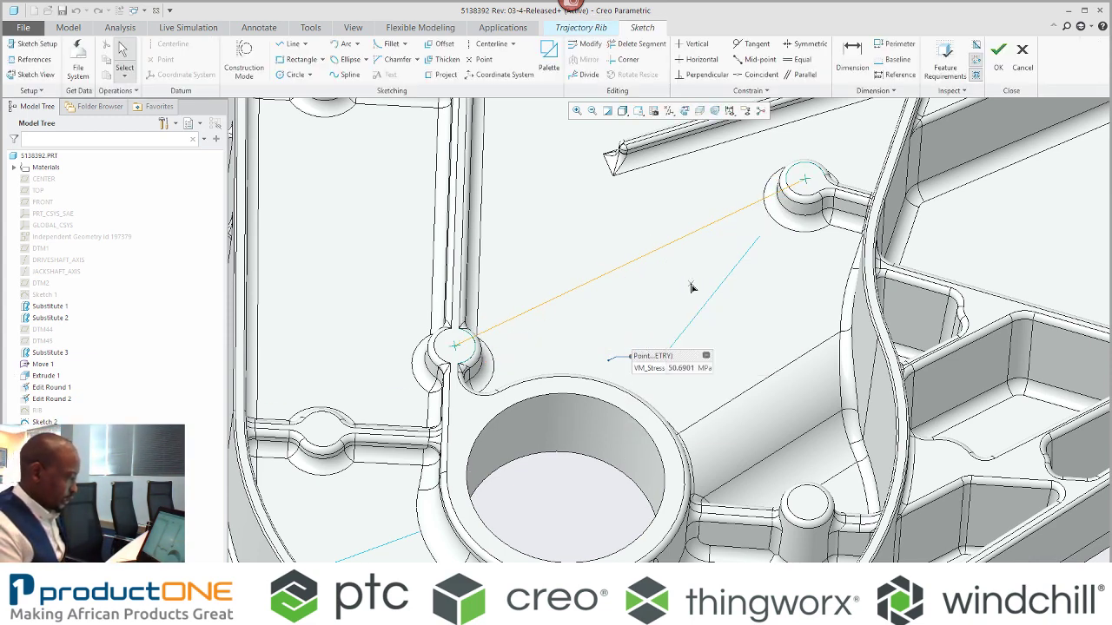
{"action": "left_click", "coordinate": [660, 252]}
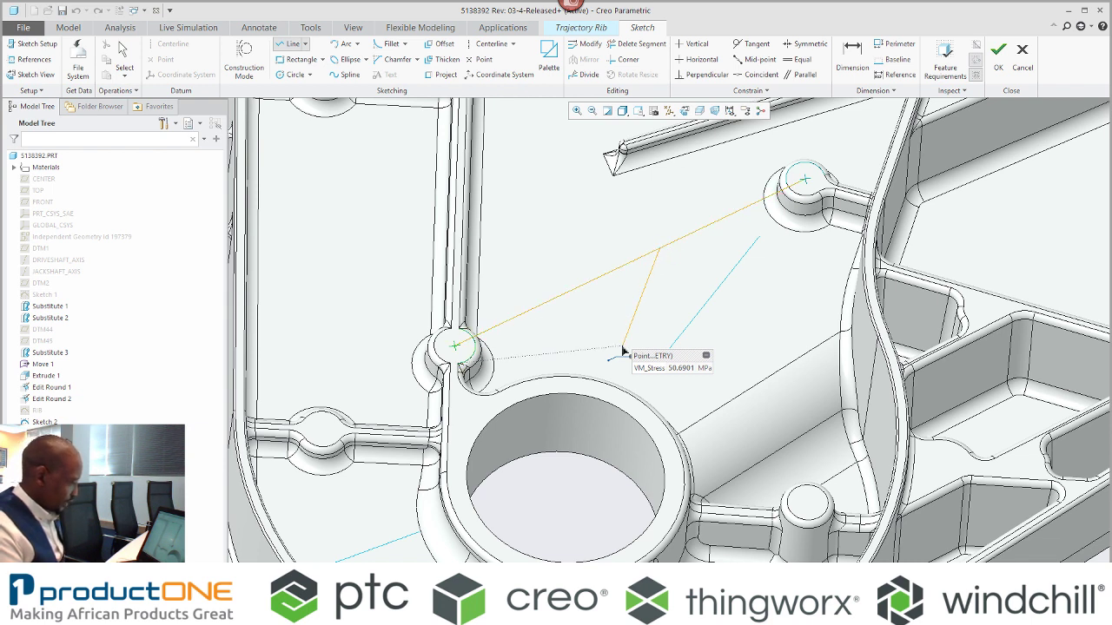
{"action": "left_click", "coordinate": [596, 401]}
{"action": "middle_click", "coordinate": [581, 514]}
{"action": "right_click", "coordinate": [576, 517]}
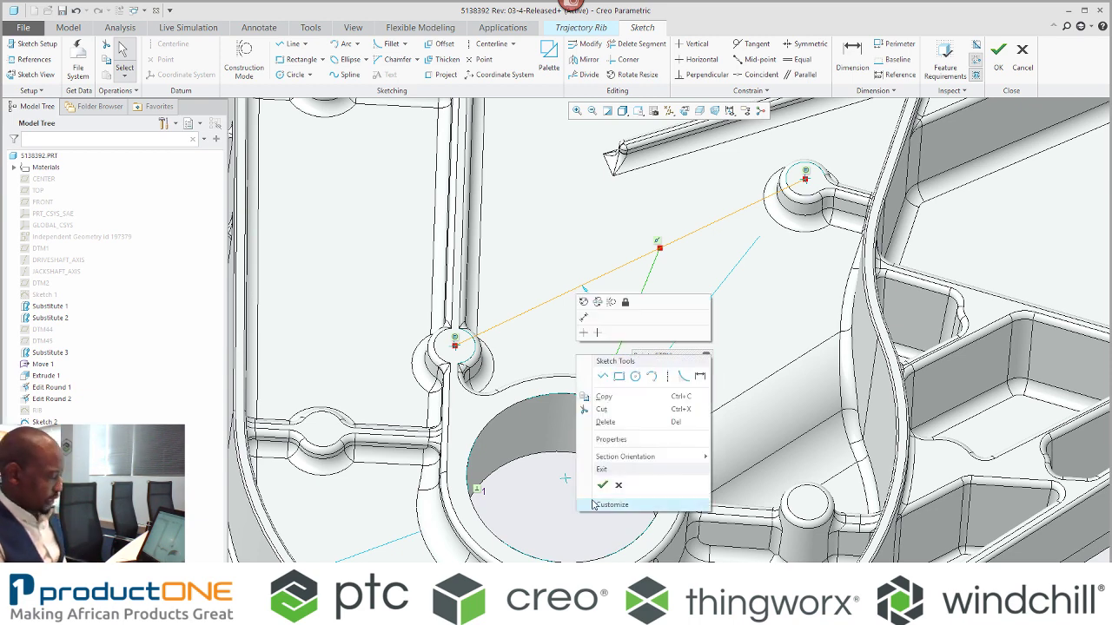
{"action": "left_click", "coordinate": [602, 491]}
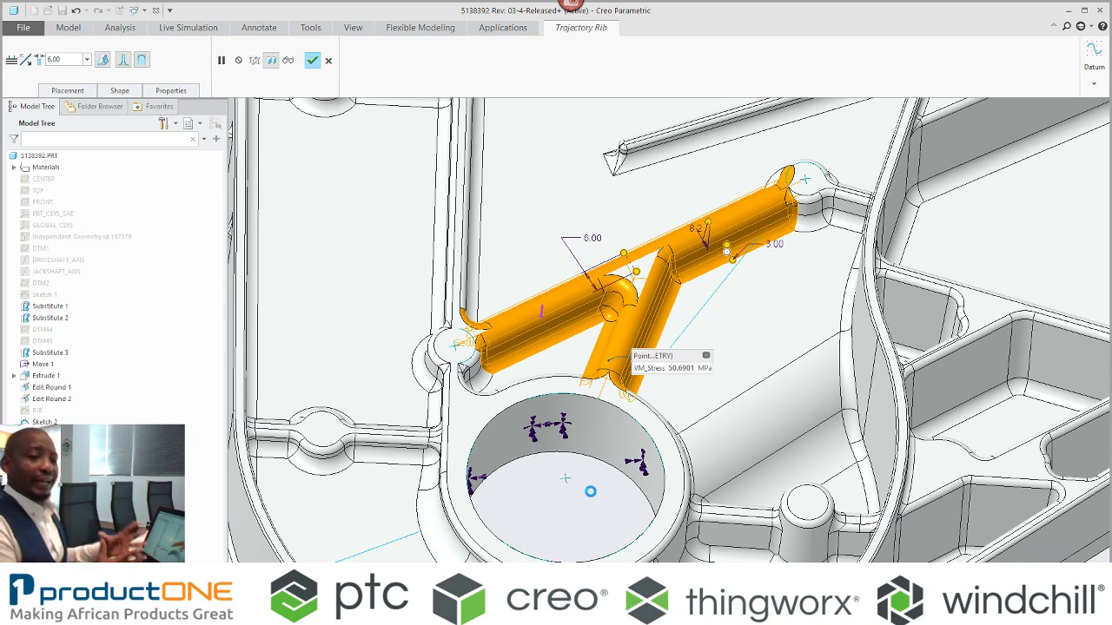
{"action": "middle_click", "coordinate": [590, 492]}
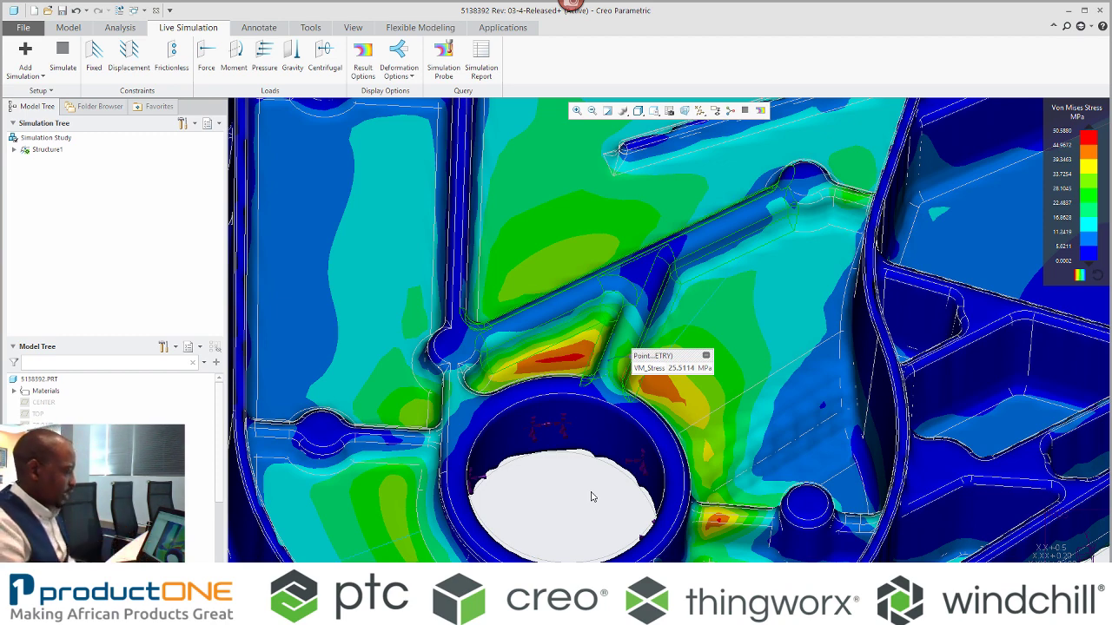
Use Edit Round to enlarge the round on the short rib beside the lower bore to a radius of about 2.74
{"action": "scroll", "coordinate": [706, 546], "scroll_direction": "up", "scroll_amount": 5}
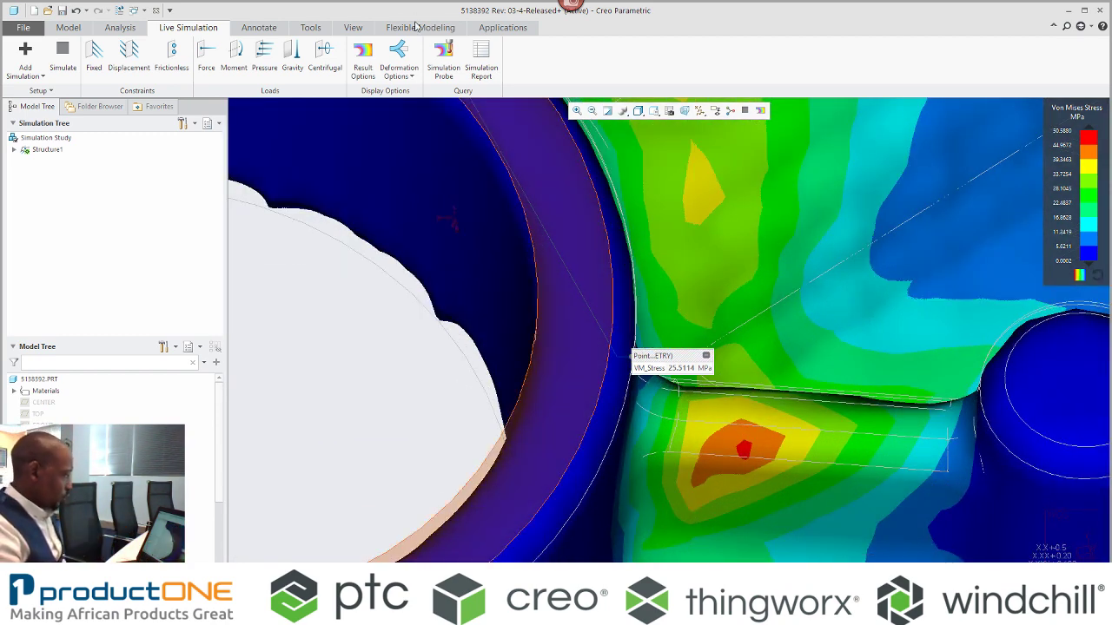
{"action": "left_click", "coordinate": [415, 27]}
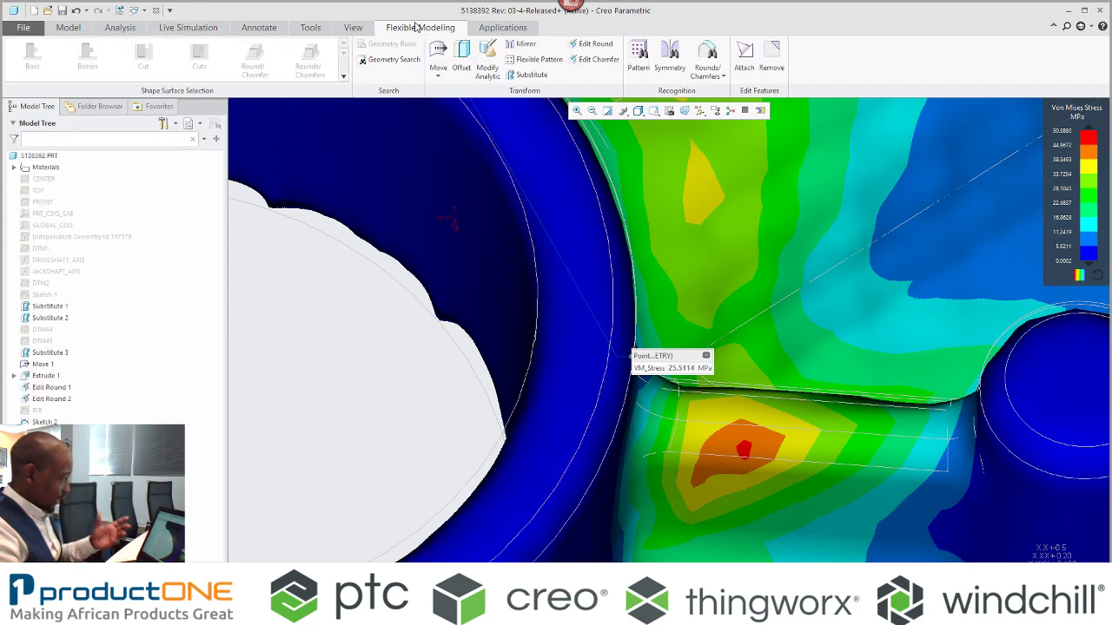
{"action": "left_click", "coordinate": [746, 447]}
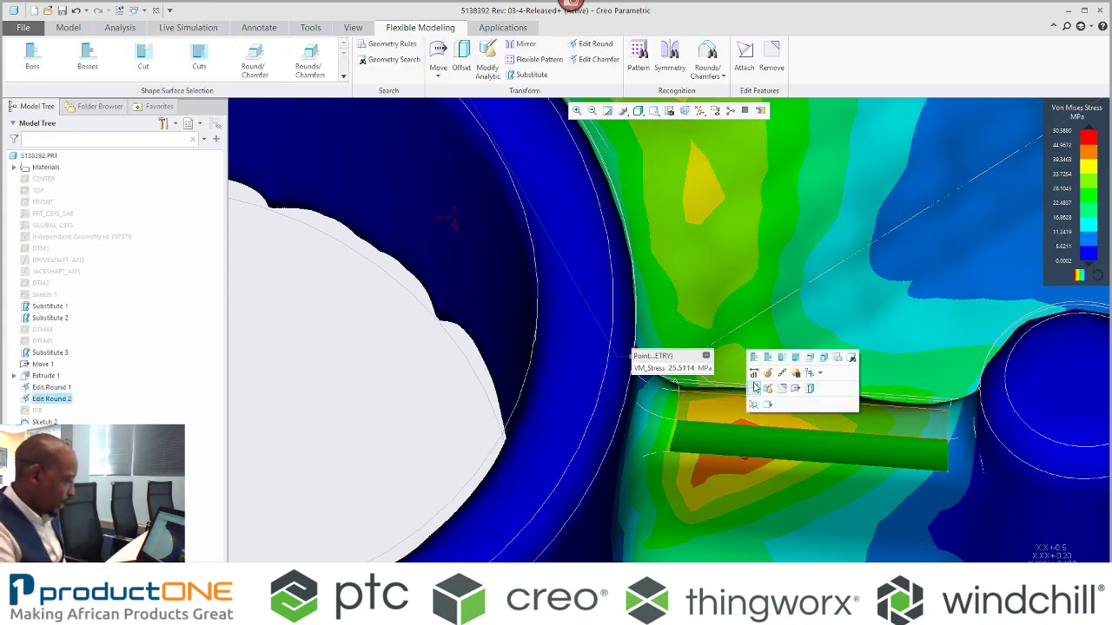
{"action": "left_click", "coordinate": [755, 388]}
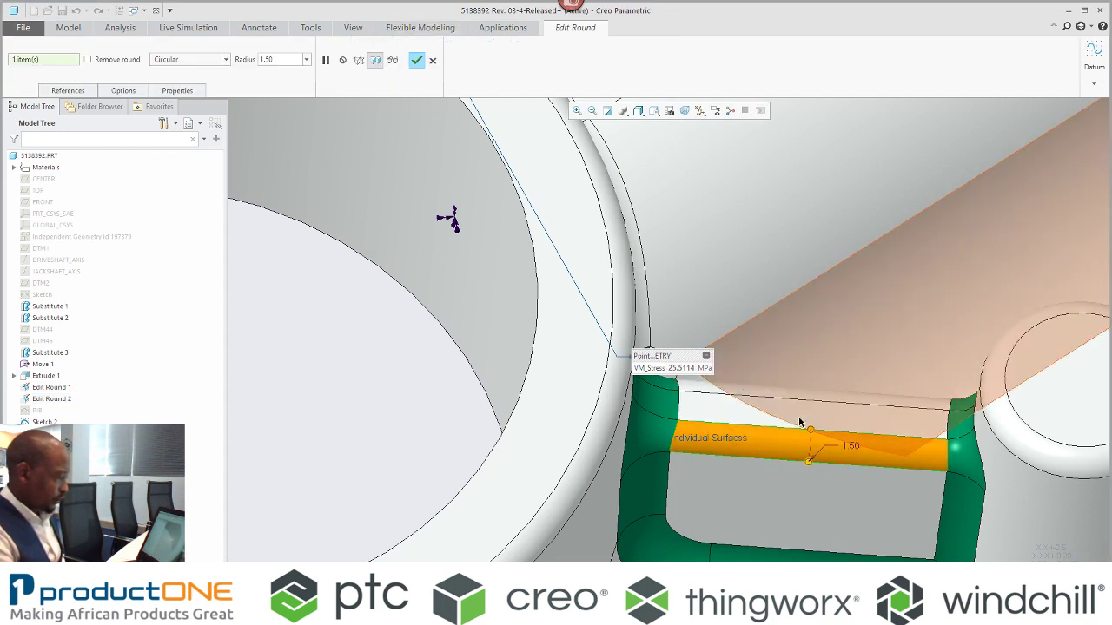
{"action": "left_click_drag", "start_coordinate": [812, 430], "coordinate": [811, 415]}
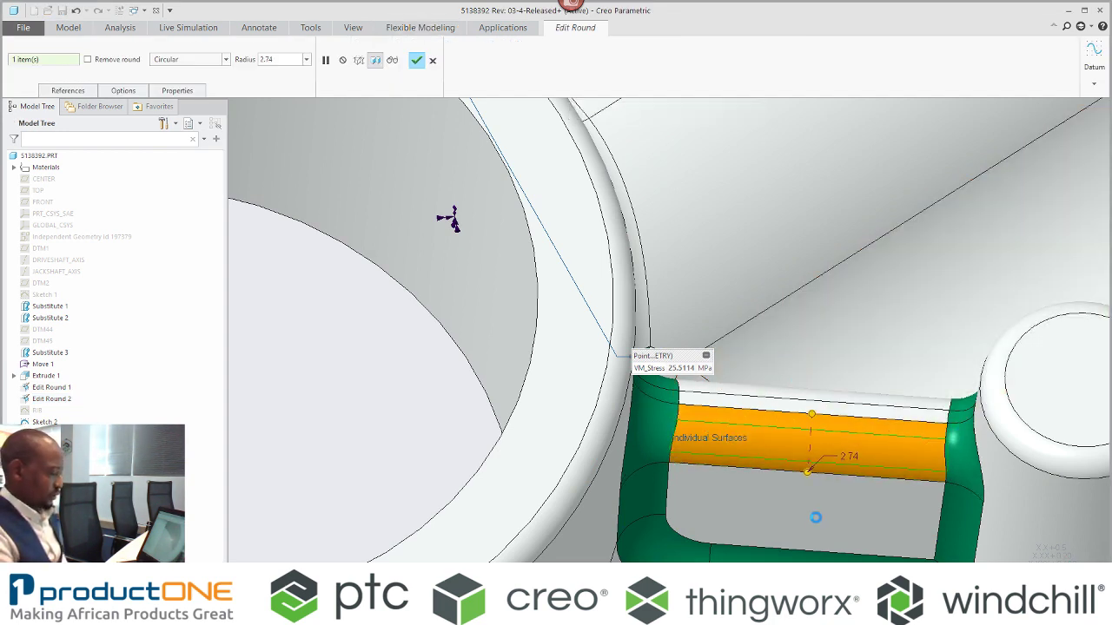
{"action": "middle_click", "coordinate": [815, 517]}
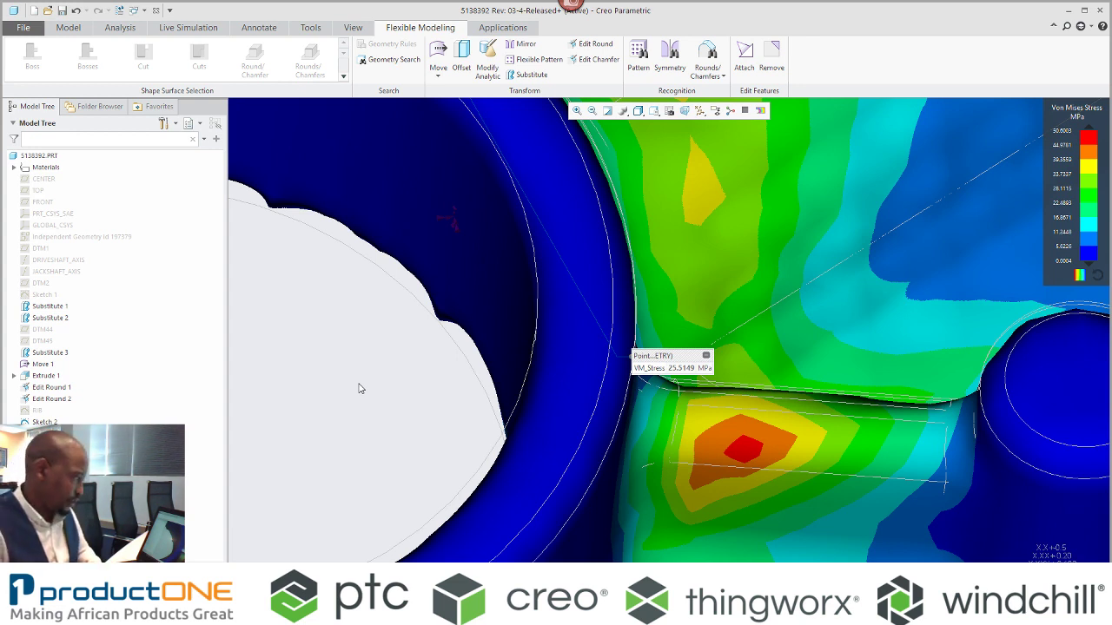
Delete all saved analyses to clear the stress probe from the part
{"action": "left_click", "coordinate": [122, 28]}
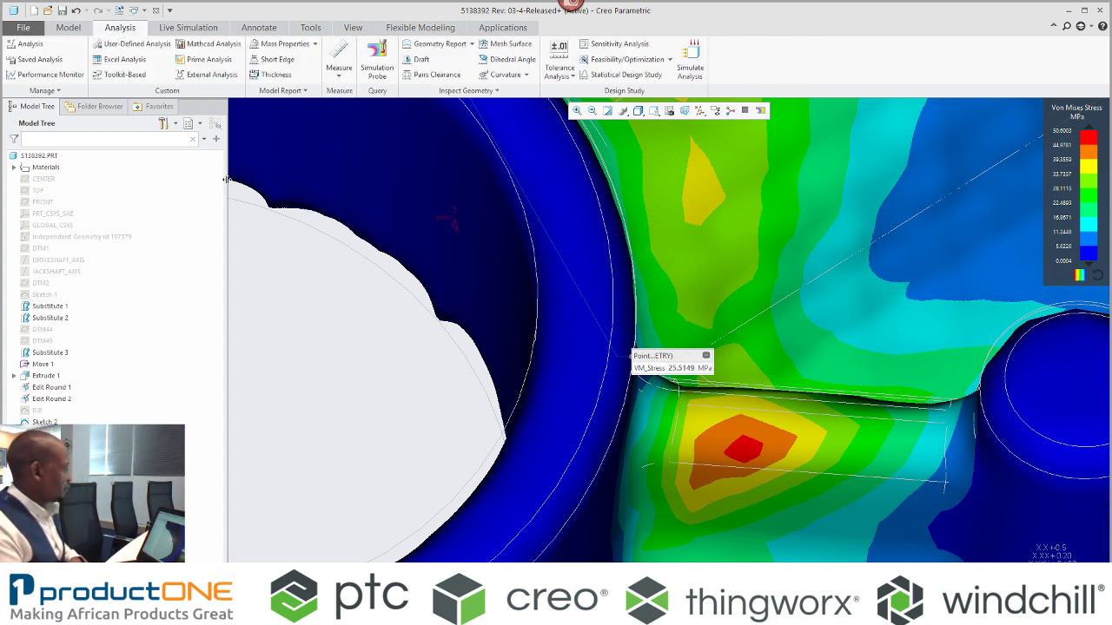
{"action": "left_click", "coordinate": [42, 91]}
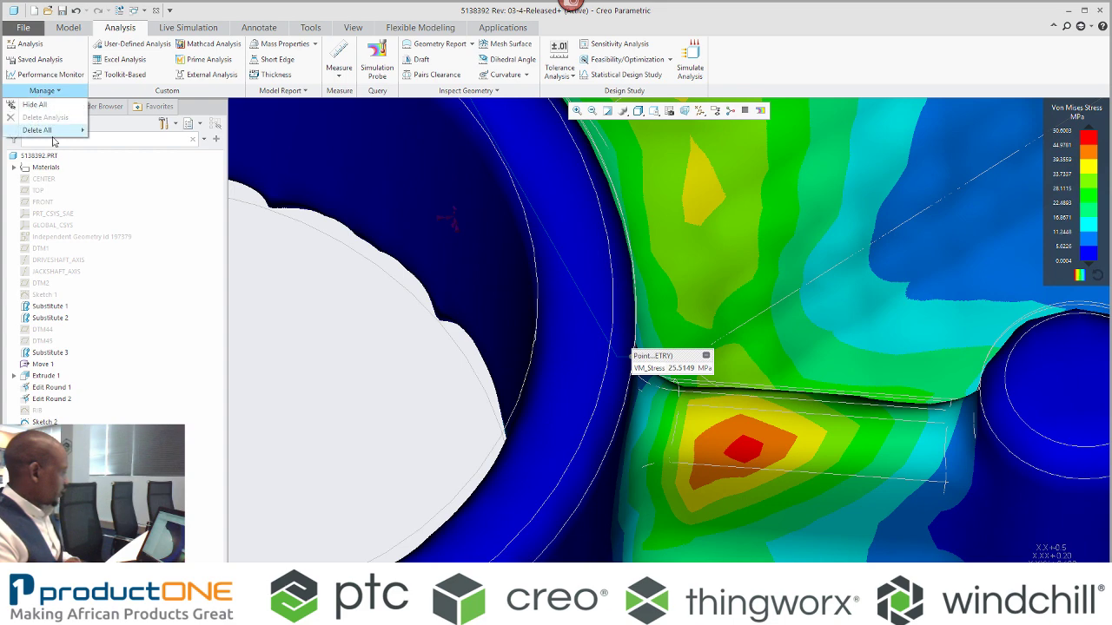
{"action": "mouse_move", "coordinate": [53, 132]}
{"action": "left_click", "coordinate": [130, 132]}
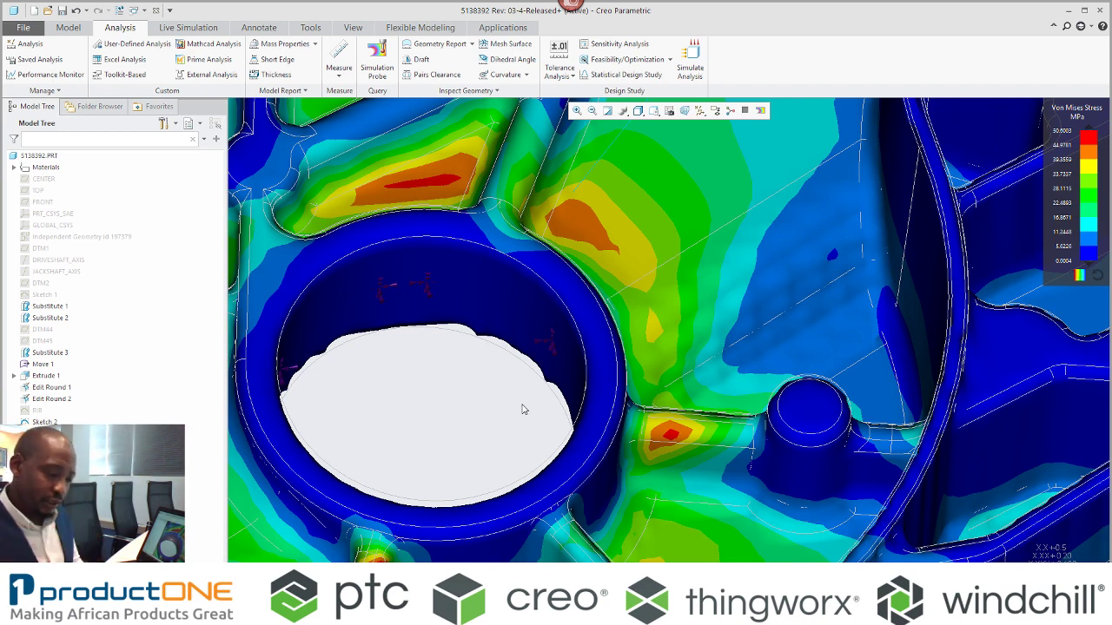
{"action": "scroll", "coordinate": [460, 431], "scroll_direction": "up", "scroll_amount": 4}
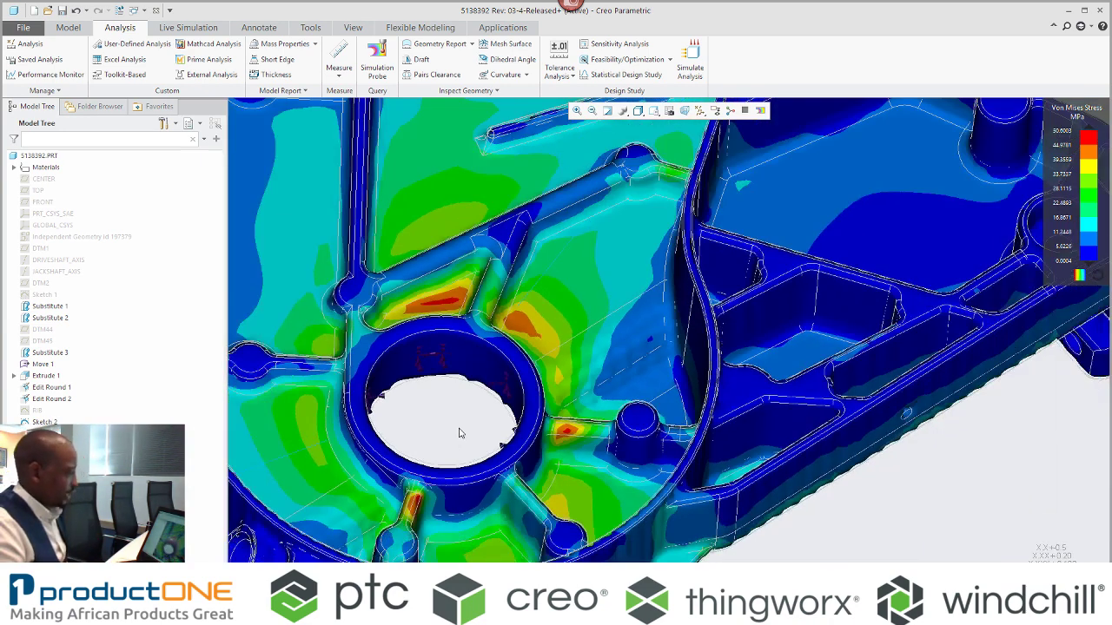
Switch to the 1023230_ASSY.ASM assembly, reset it to the default orientation, and inspect the frame from the opposite side
{"action": "left_click", "coordinate": [144, 11]}
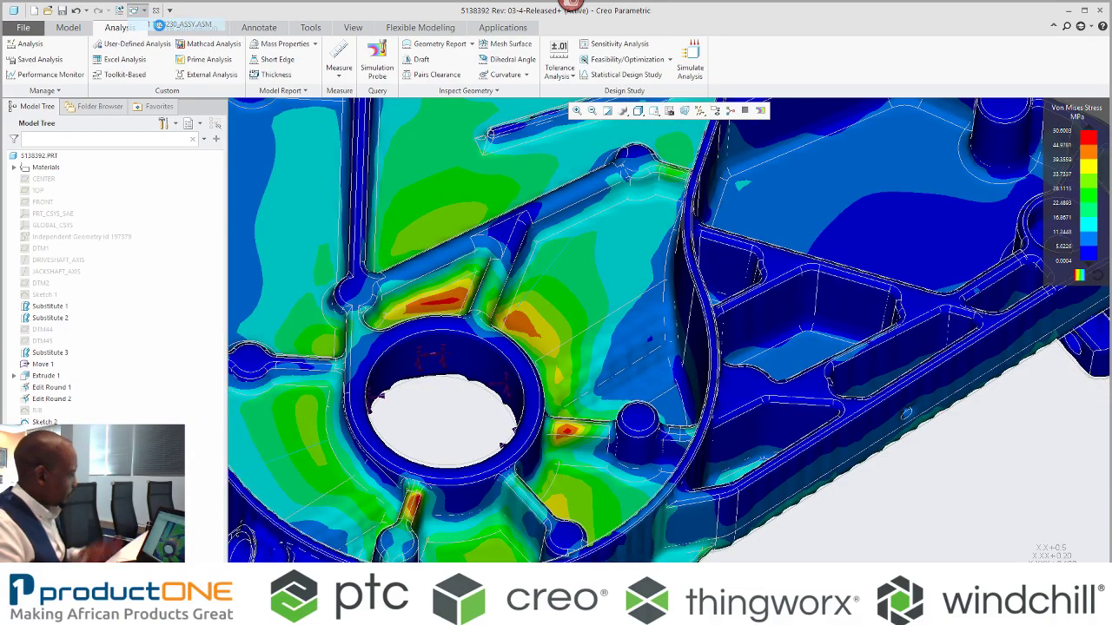
{"action": "left_click", "coordinate": [174, 35]}
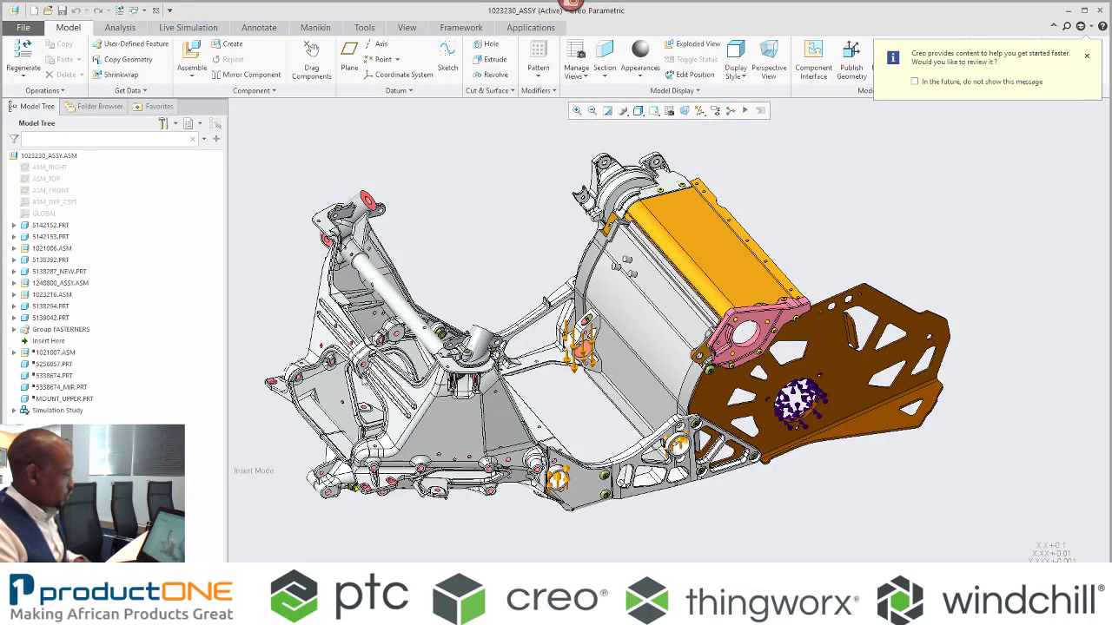
{"action": "key", "text": "ctrl+d"}
{"action": "scroll", "coordinate": [584, 508], "scroll_direction": "down", "scroll_amount": 2}
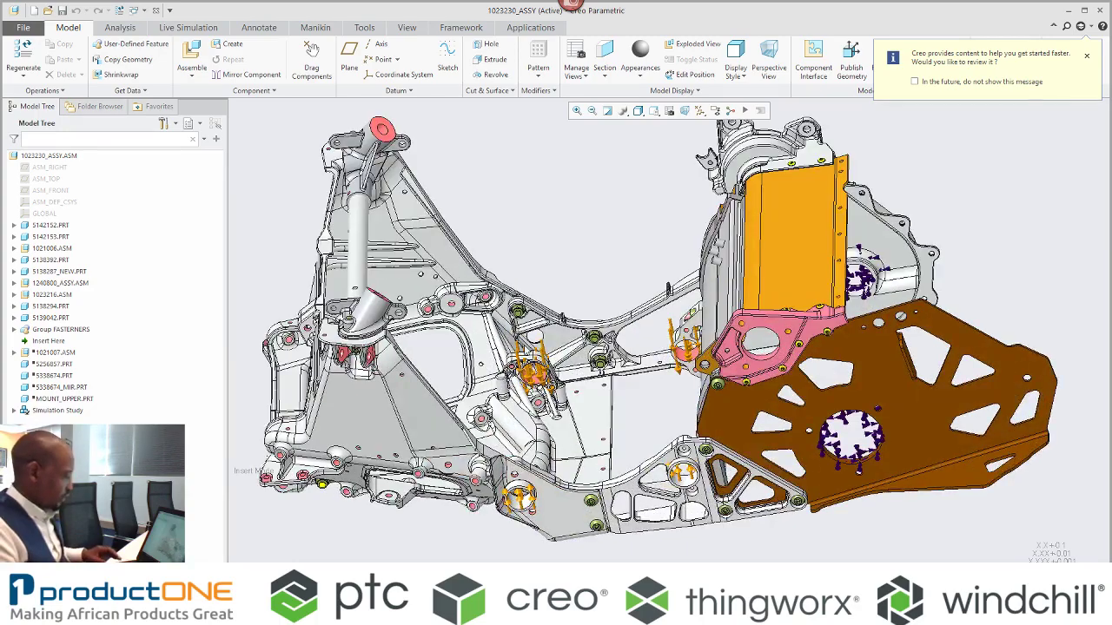
{"action": "middle_click_drag", "start_coordinate": [584, 509], "coordinate": [540, 346]}
{"action": "scroll", "coordinate": [443, 332], "scroll_direction": "down", "scroll_amount": 3}
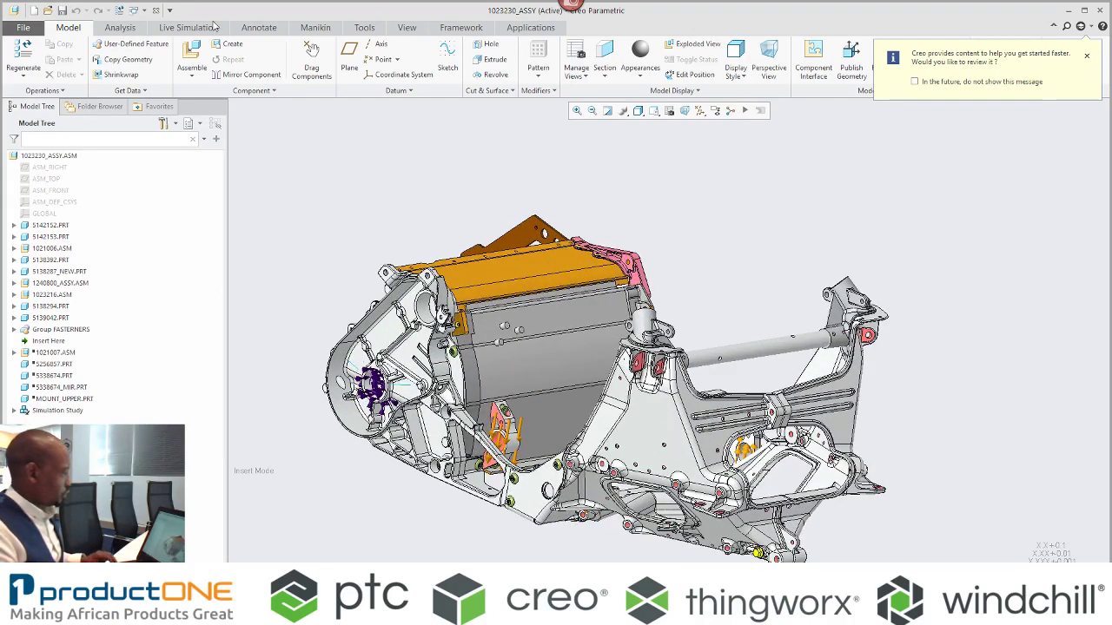
Run the live simulation on the assembly and raise the simulation quality to full Accuracy
{"action": "left_click", "coordinate": [211, 29]}
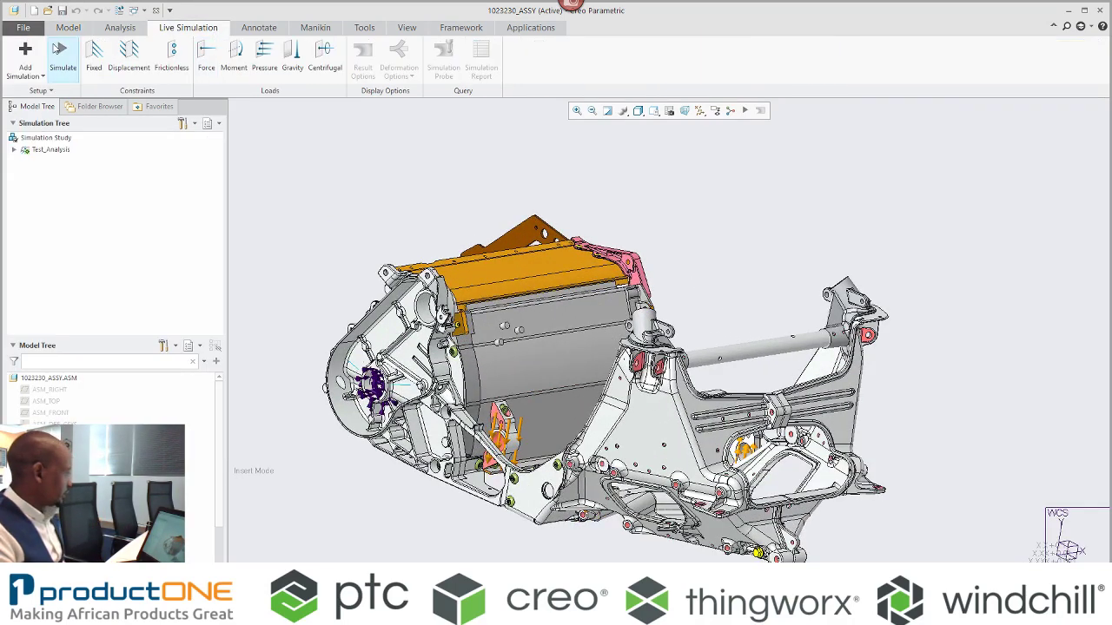
{"action": "left_click", "coordinate": [62, 59]}
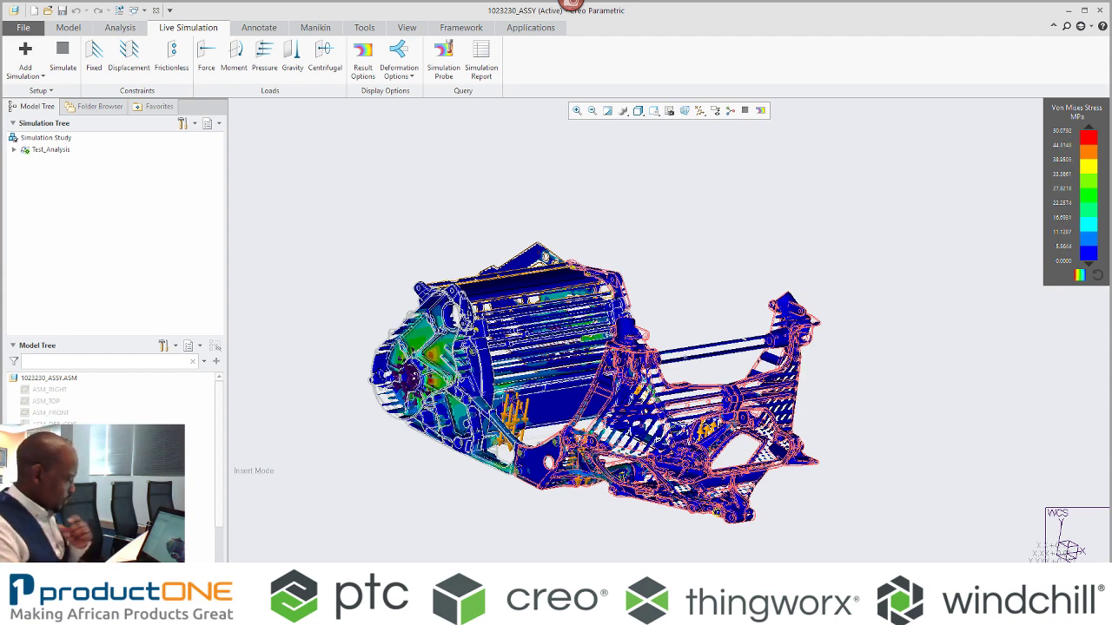
{"action": "left_click", "coordinate": [38, 91]}
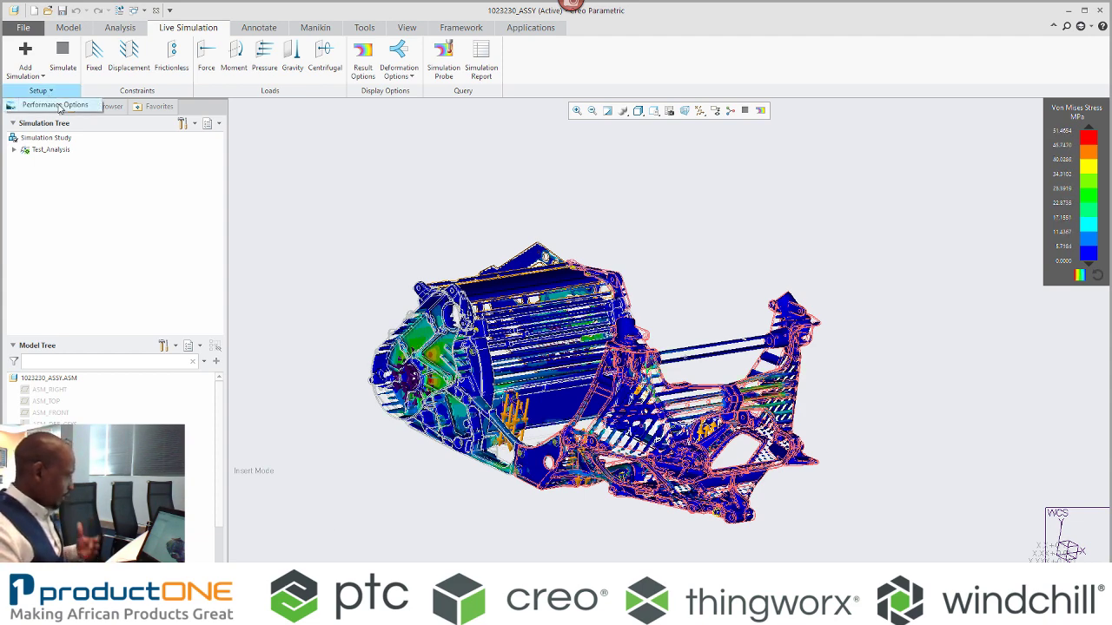
{"action": "left_click", "coordinate": [59, 106]}
{"action": "left_click_drag", "start_coordinate": [535, 297], "coordinate": [600, 302]}
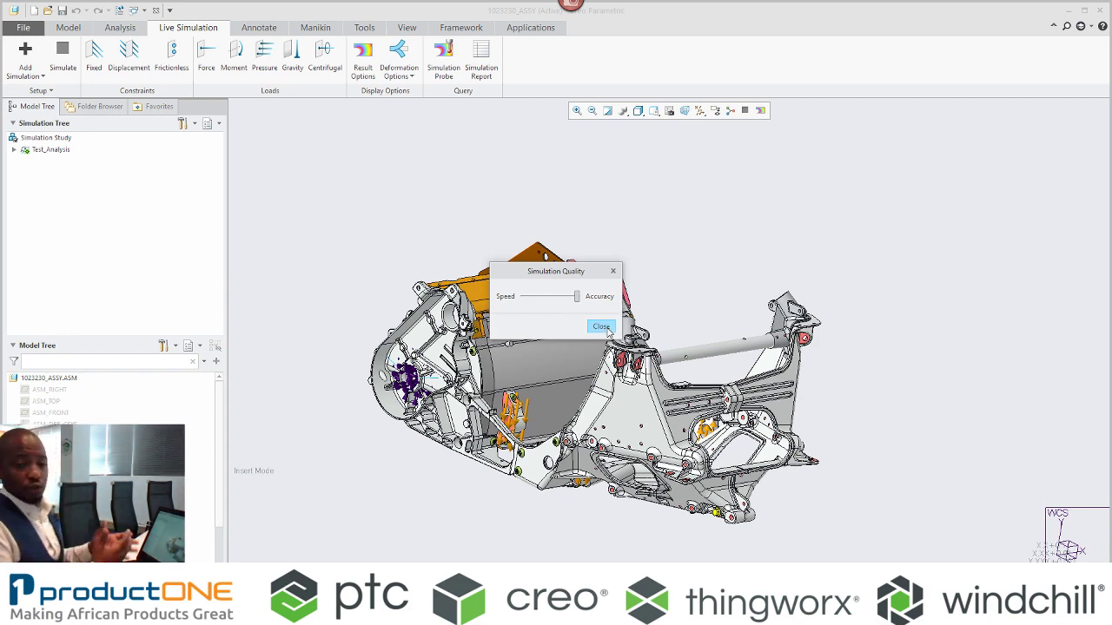
{"action": "left_click", "coordinate": [605, 328]}
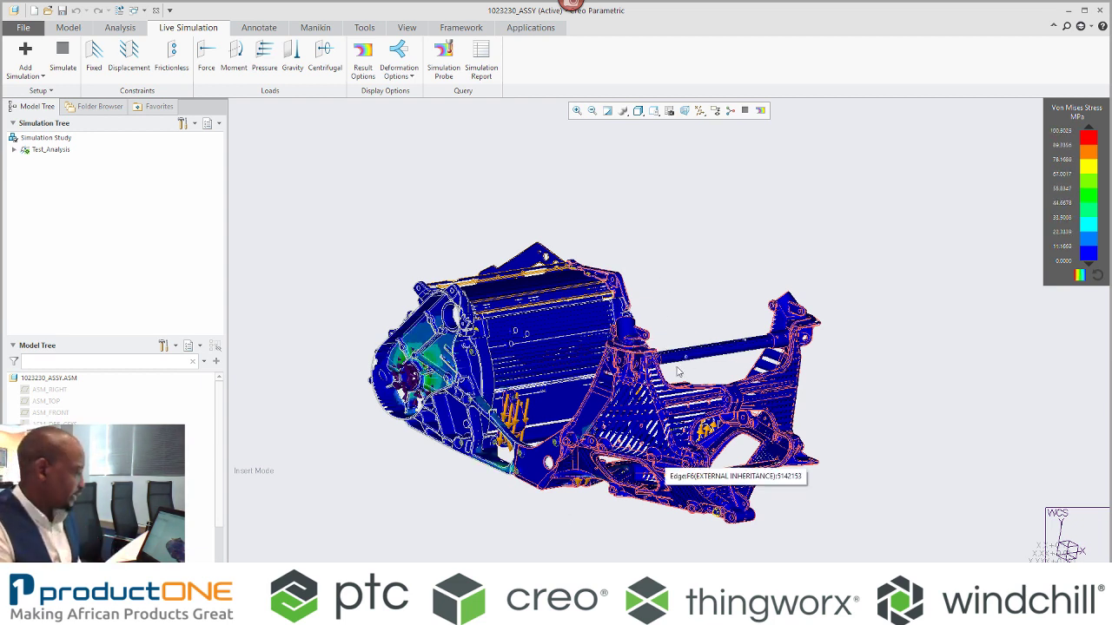
{"action": "middle_click_drag", "start_coordinate": [682, 237], "coordinate": [652, 200]}
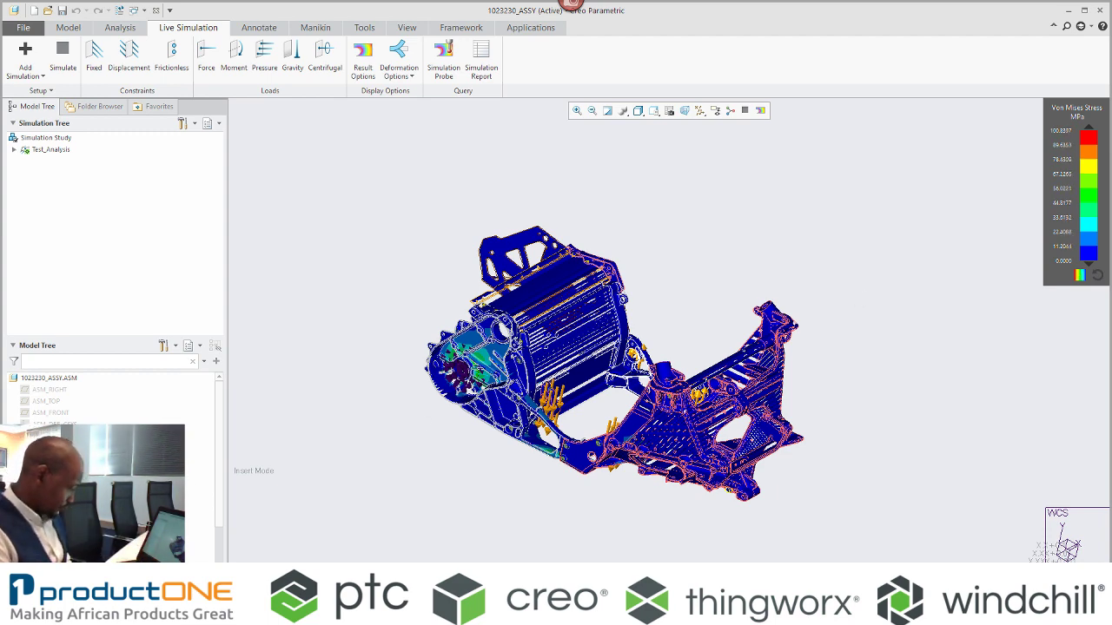
Switch to the CSL YouTube.pptx presentation in PowerPoint, review the Hardware Requirement slide, and return to Creo Parametric
{"action": "key", "text": "alt+Tab"}
{"action": "scroll", "coordinate": [348, 339], "scroll_direction": "down", "scroll_amount": 1}
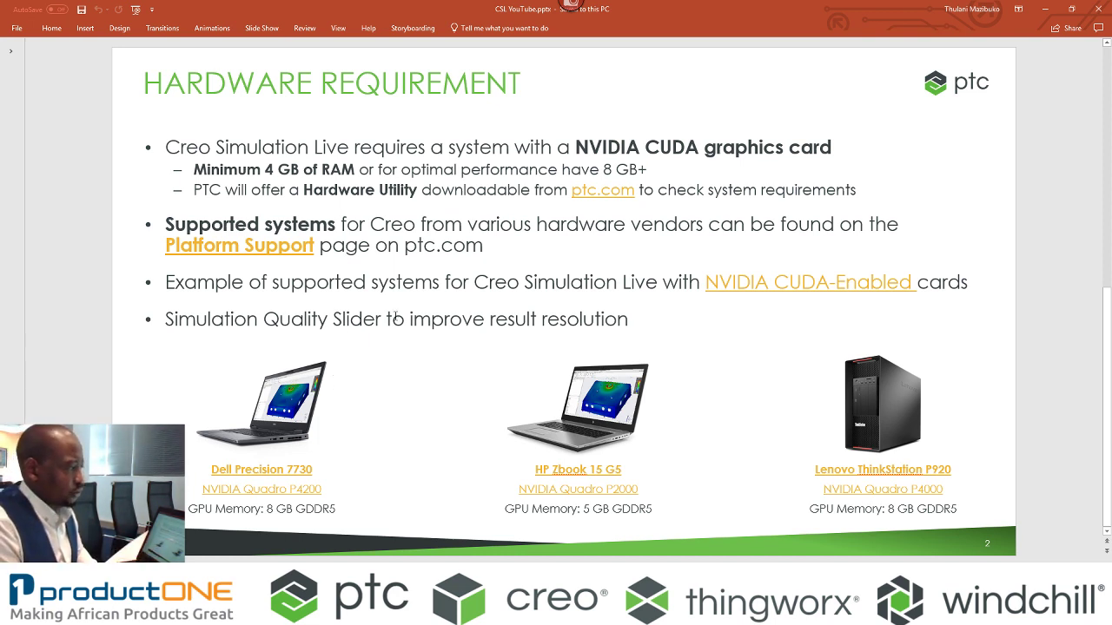
{"action": "left_click", "coordinate": [1044, 10]}
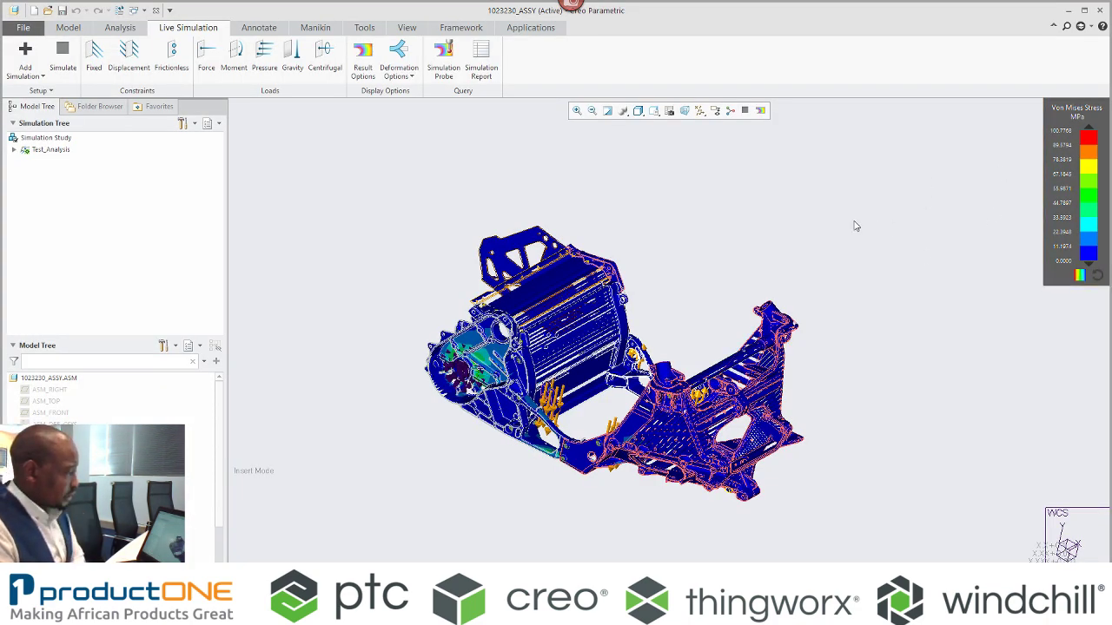
Change the displayed live simulation result type to Deformation and close the display options
{"action": "left_click", "coordinate": [361, 57]}
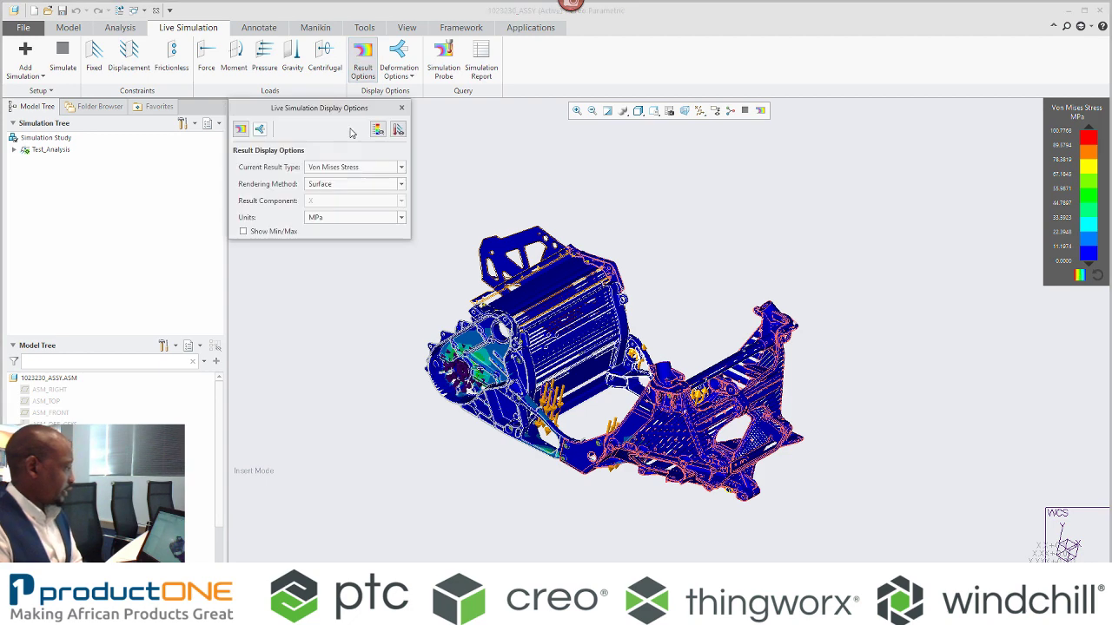
{"action": "left_click", "coordinate": [336, 167]}
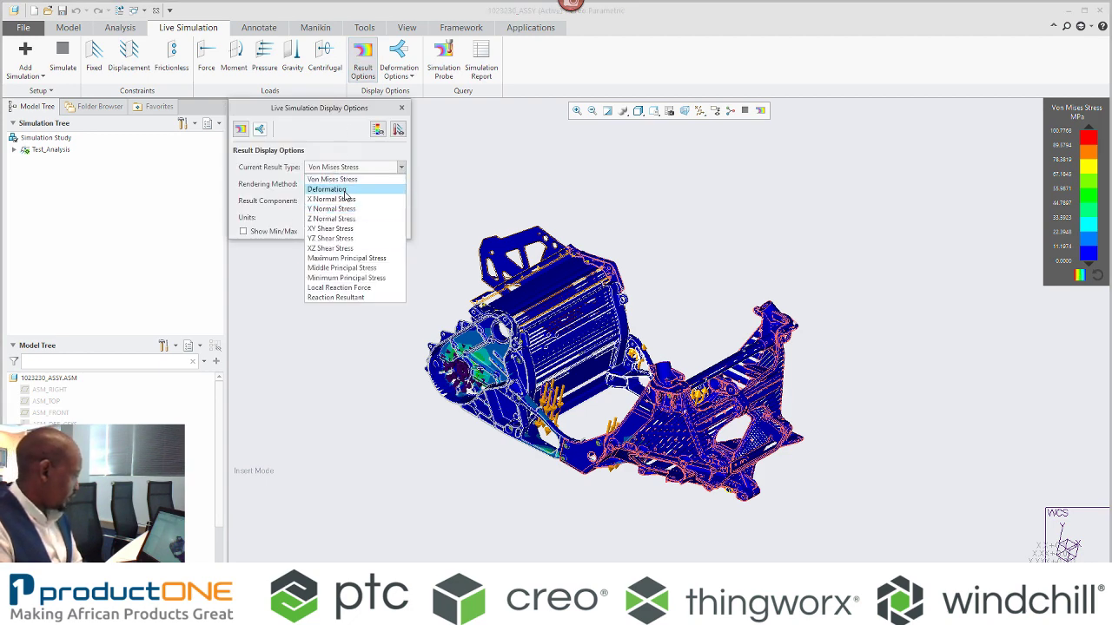
{"action": "left_click", "coordinate": [330, 189]}
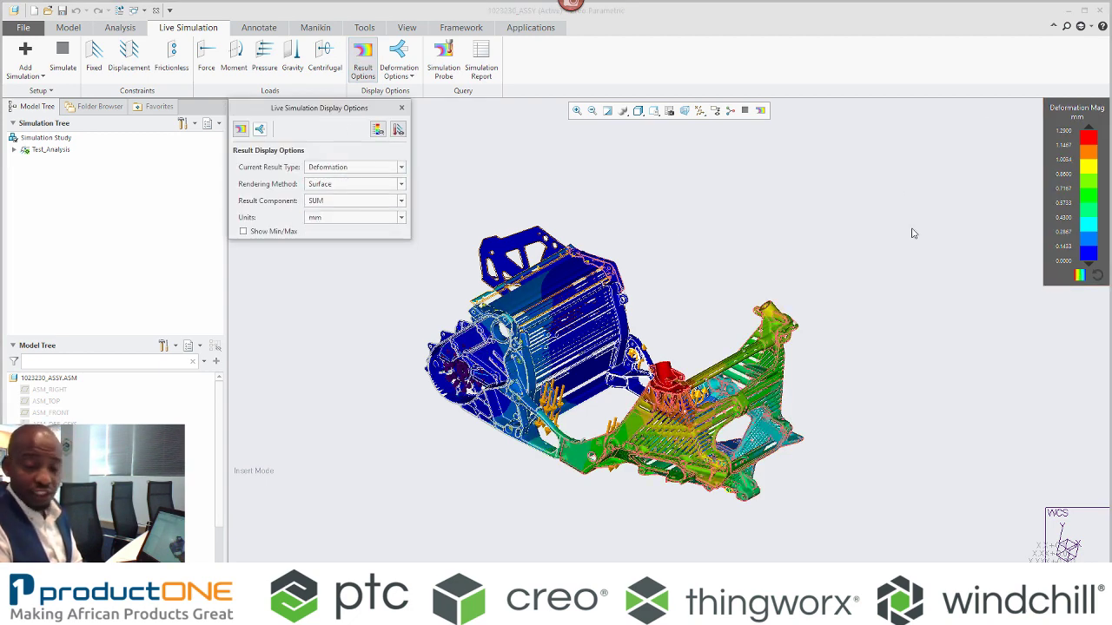
{"action": "left_click", "coordinate": [402, 107]}
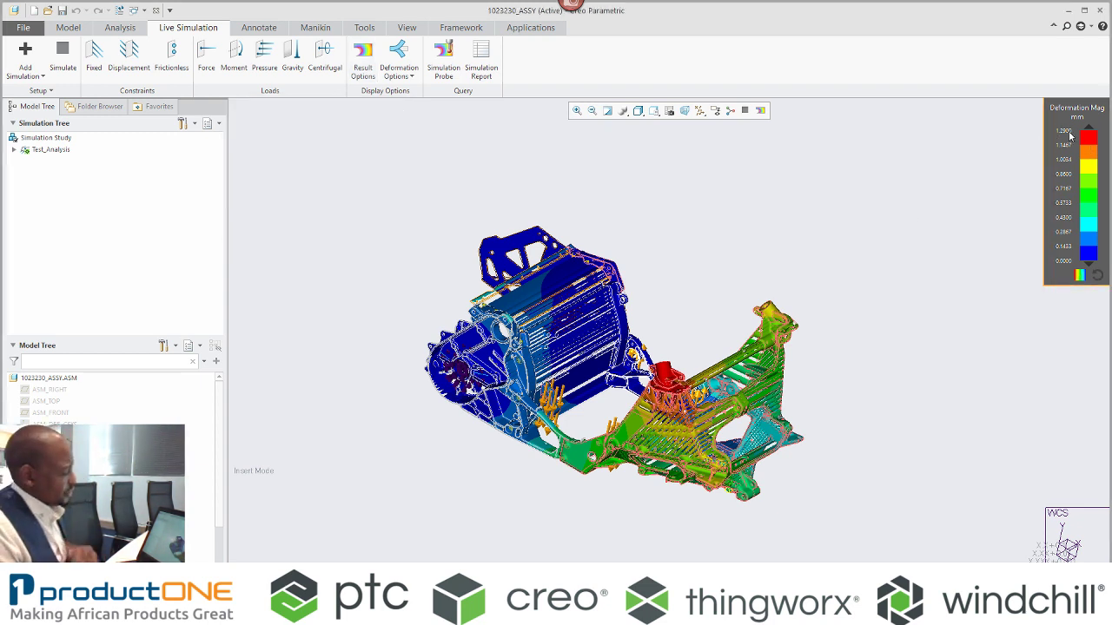
{"action": "scroll", "coordinate": [113, 399], "scroll_direction": "down", "scroll_amount": 2}
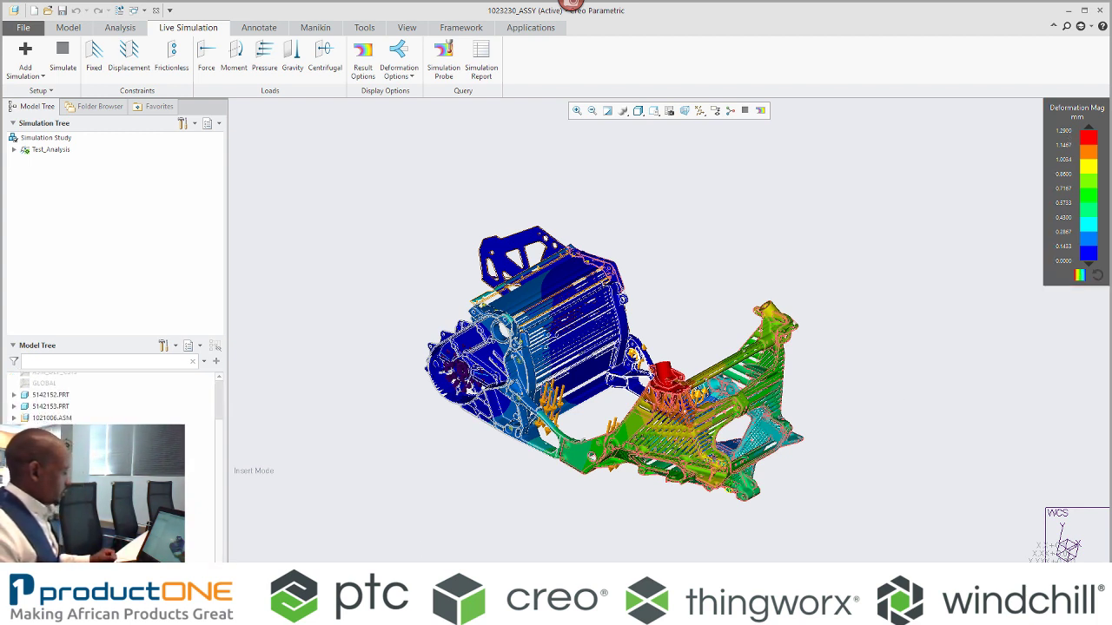
{"action": "left_click", "coordinate": [619, 327]}
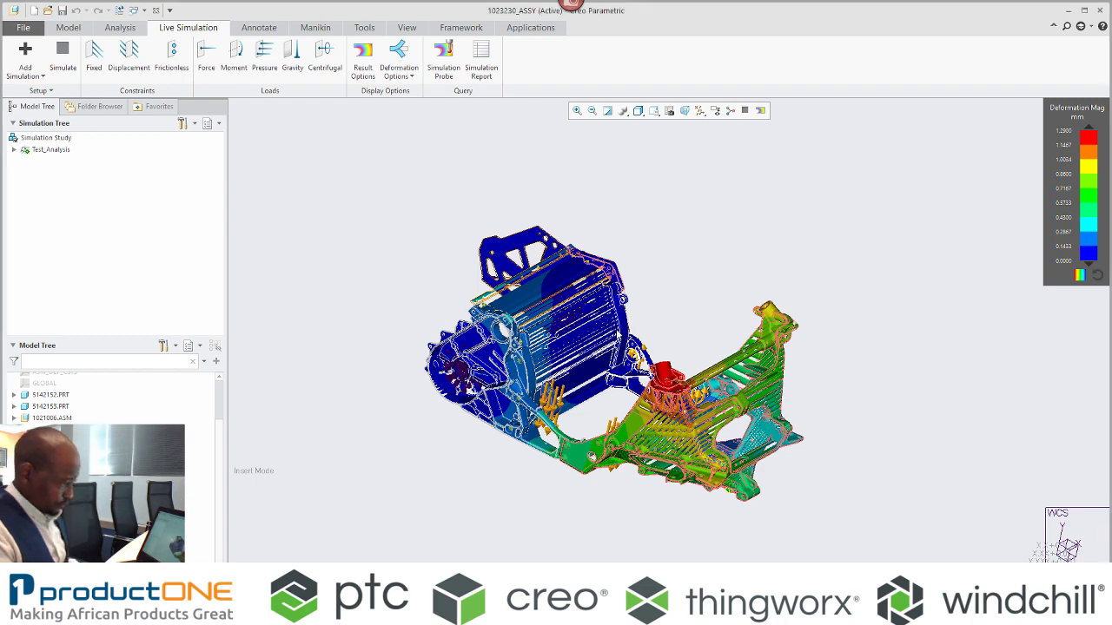